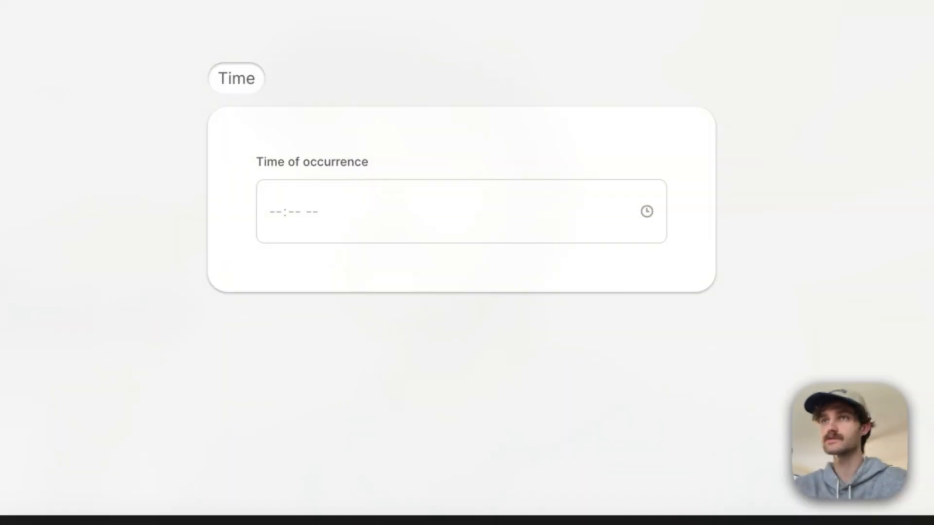
Step: Tick the Subscribe to Newsletter checkbox and choose Option 3 in the radio group of the form preview
{"action": "scroll", "coordinate": [420, 95], "scroll_direction": "down", "scroll_amount": 2}
{"action": "scroll", "coordinate": [421, 95], "scroll_direction": "down", "scroll_amount": 5}
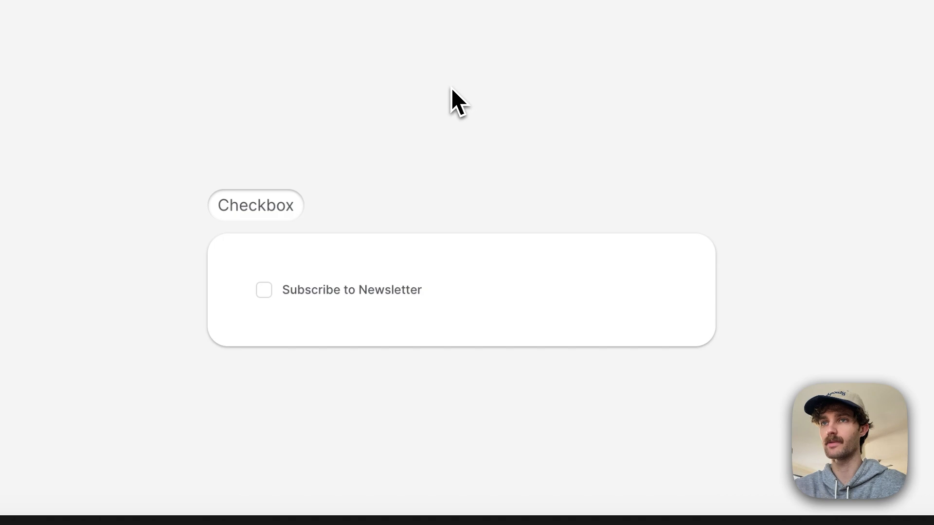
{"action": "left_click", "coordinate": [263, 245]}
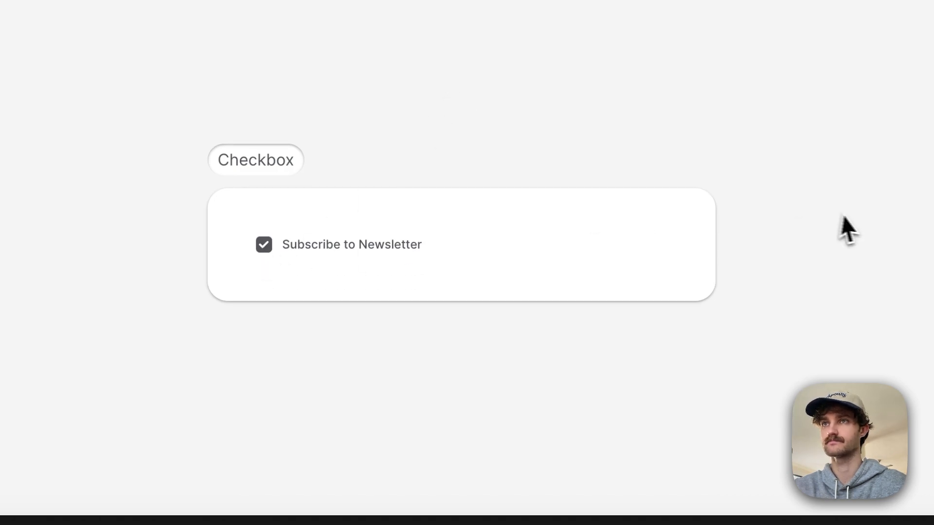
{"action": "scroll", "coordinate": [801, 219], "scroll_direction": "down", "scroll_amount": 10}
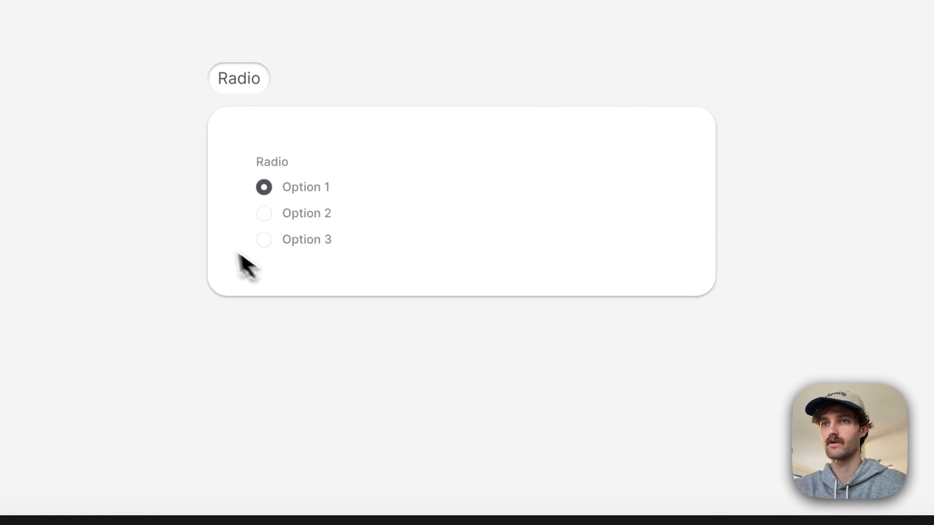
{"action": "left_click", "coordinate": [273, 214]}
{"action": "left_click", "coordinate": [270, 241]}
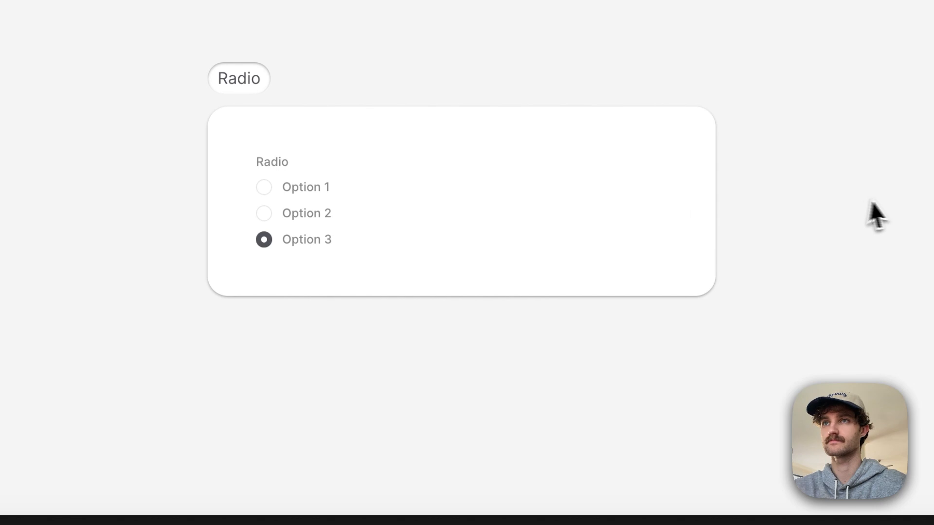
Step: Choose Barcelona as the location in the preview's Select example
{"action": "scroll", "coordinate": [824, 242], "scroll_direction": "down", "scroll_amount": 10}
{"action": "left_click", "coordinate": [621, 262]}
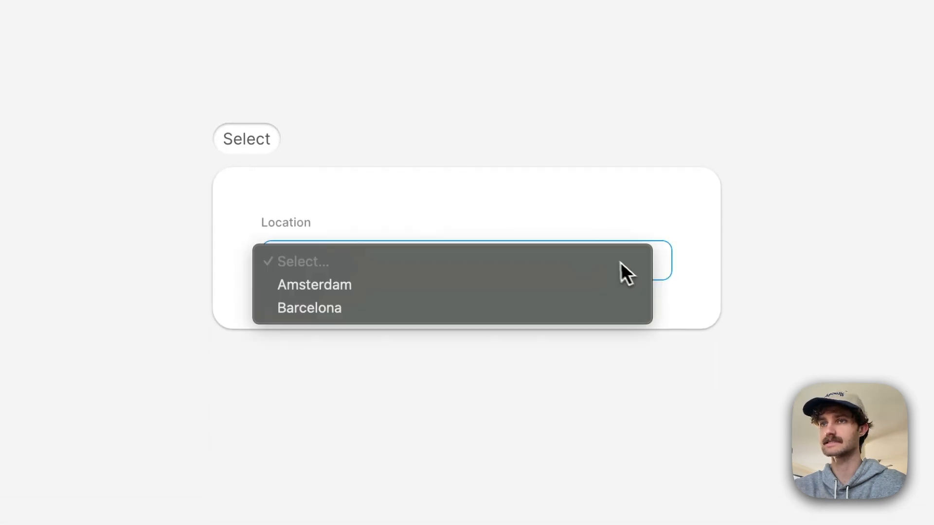
{"action": "left_click", "coordinate": [556, 310]}
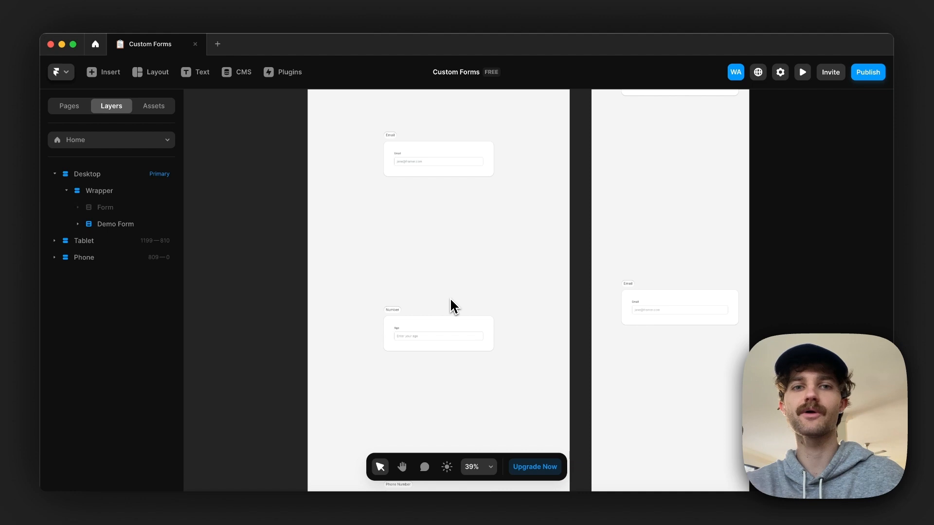
Step: Insert a form element from the Forms collection into the Desktop page's wrapper
{"action": "scroll", "coordinate": [454, 307], "scroll_direction": "up", "scroll_amount": 5}
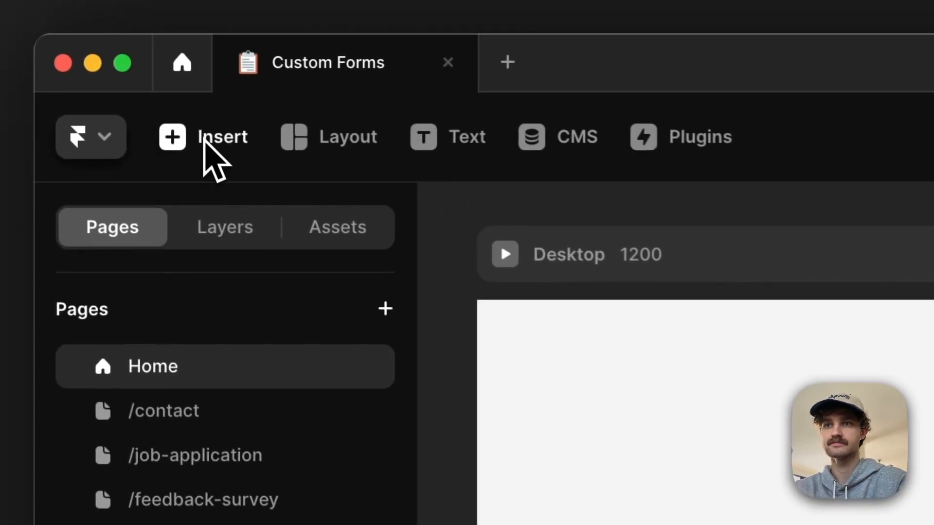
{"action": "left_click", "coordinate": [166, 114]}
{"action": "mouse_move", "coordinate": [156, 486]}
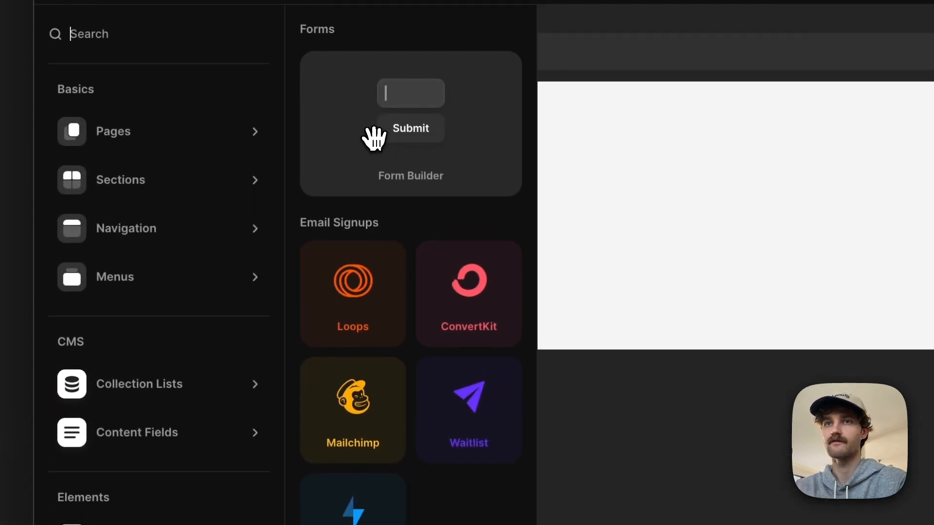
{"action": "left_click_drag", "start_coordinate": [374, 139], "coordinate": [380, 217]}
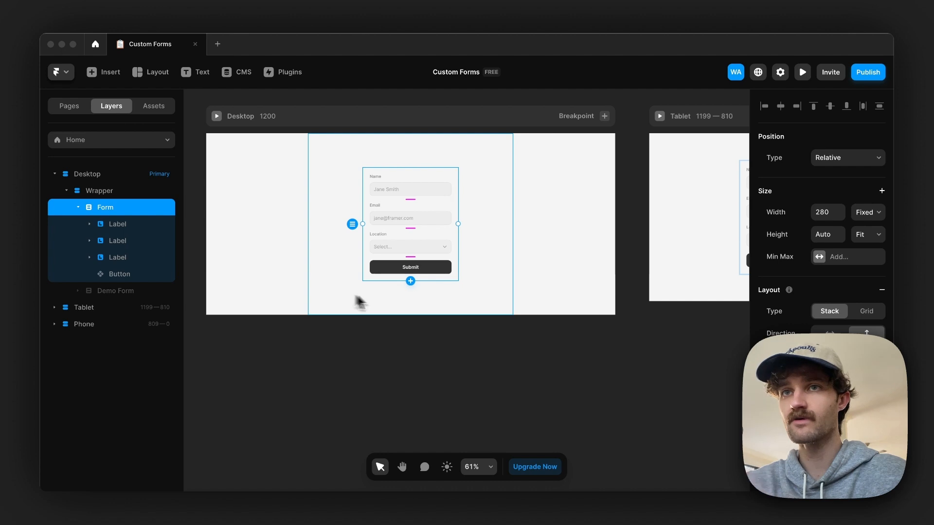
Step: Examine the form's structure by selecting its name input, the surrounding label, the Submit button and the whole form
{"action": "scroll", "coordinate": [411, 202], "scroll_direction": "up", "scroll_amount": 5}
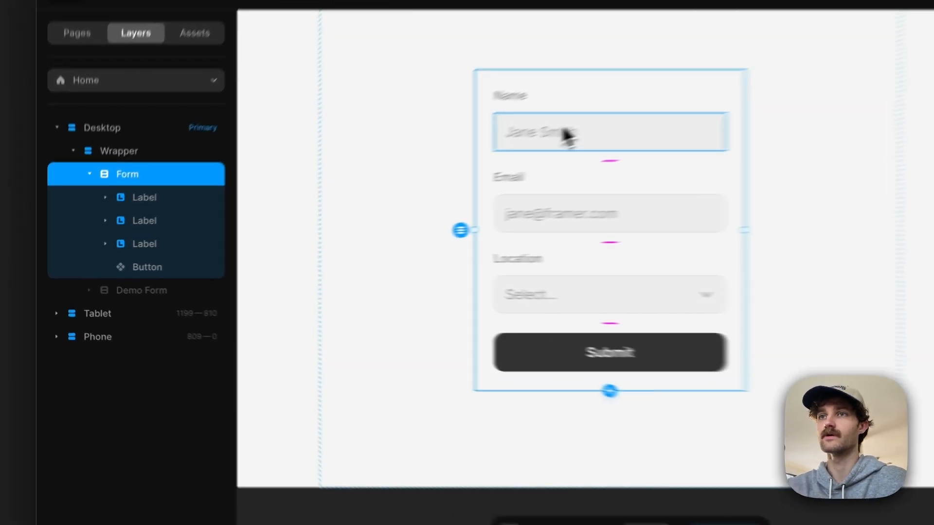
{"action": "left_click", "coordinate": [413, 177], "text": "super"}
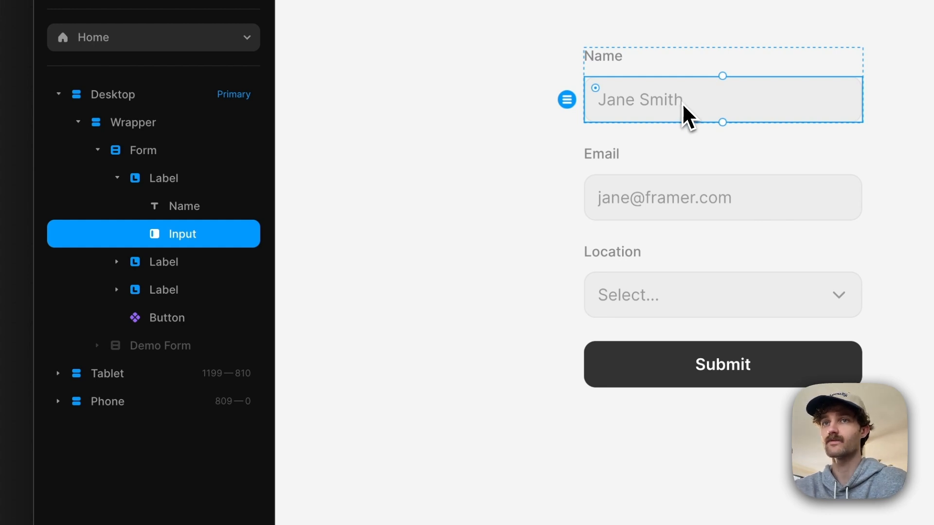
{"action": "left_click", "coordinate": [639, 62]}
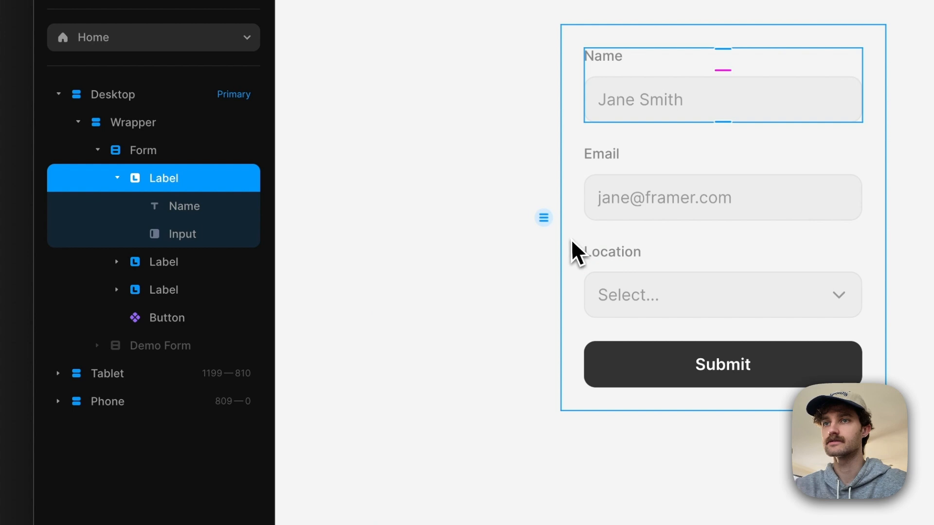
{"action": "left_click", "coordinate": [636, 373]}
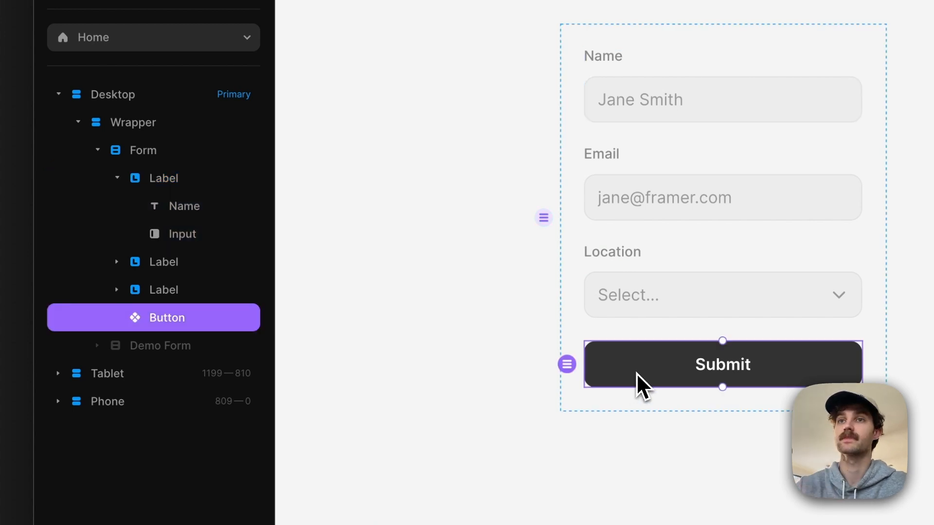
{"action": "left_click", "coordinate": [573, 311]}
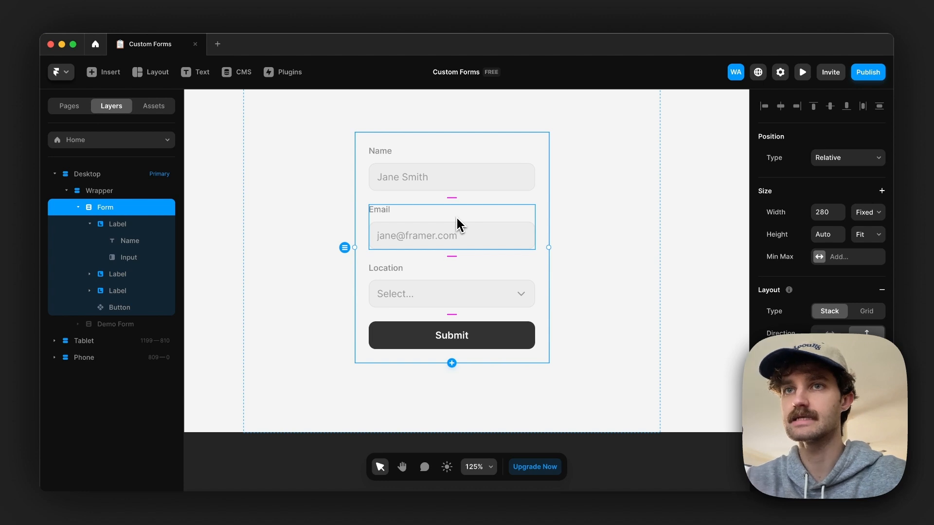
Step: Delete the Email and Location fields from the form, keeping the Name field and Submit button
{"action": "left_click", "coordinate": [457, 217]}
{"action": "key", "text": "Delete"}
{"action": "left_click", "coordinate": [455, 217]}
{"action": "key", "text": "Delete"}
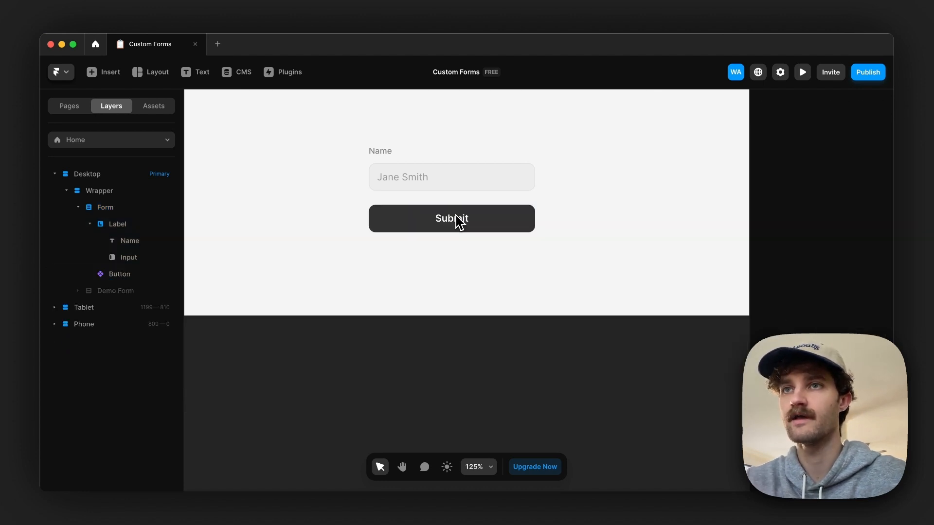
{"action": "scroll", "coordinate": [452, 174], "scroll_direction": "up", "scroll_amount": 3}
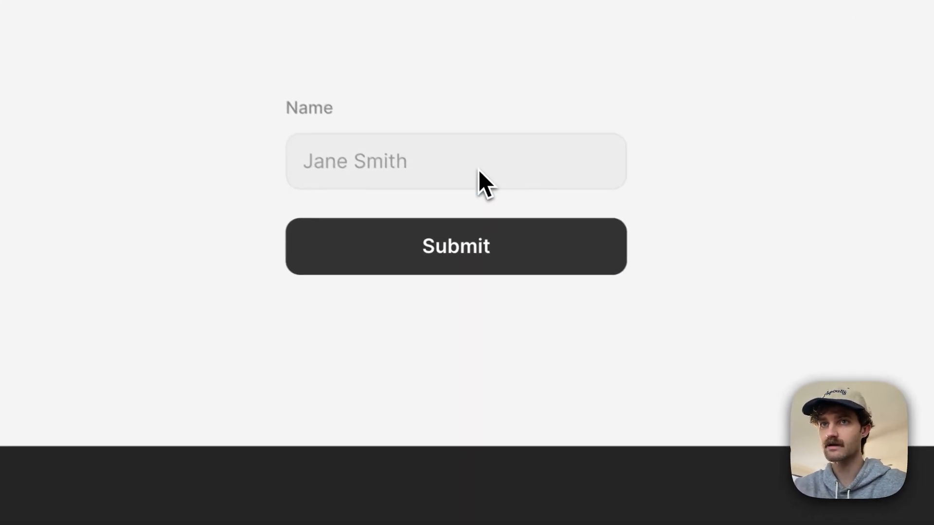
Step: Select the input of the Name field and look through its available input types
{"action": "left_click", "coordinate": [474, 220]}
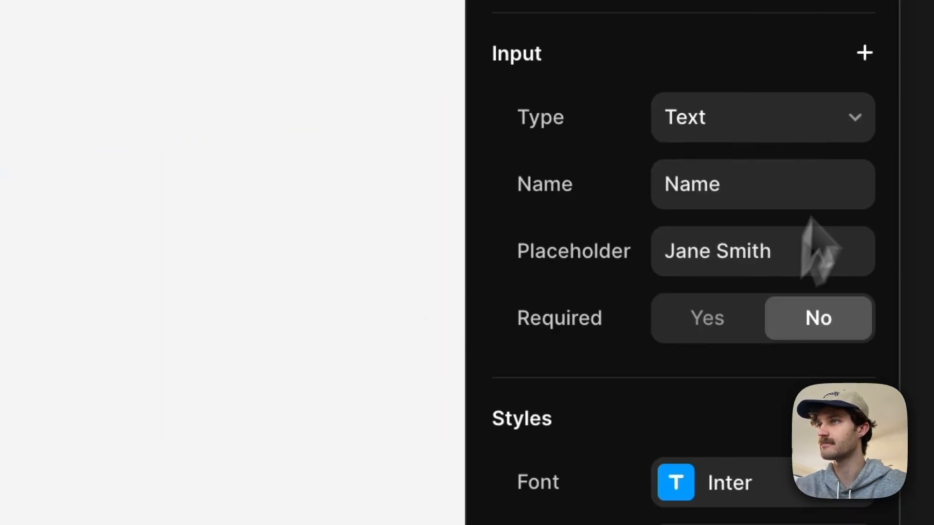
{"action": "left_click", "coordinate": [805, 119]}
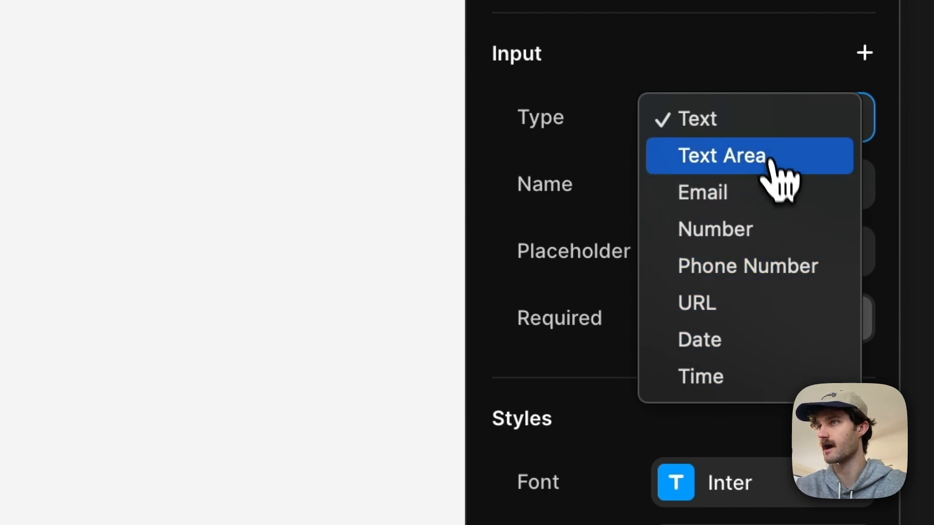
{"action": "left_click", "coordinate": [531, 166]}
{"action": "left_click", "coordinate": [781, 185]}
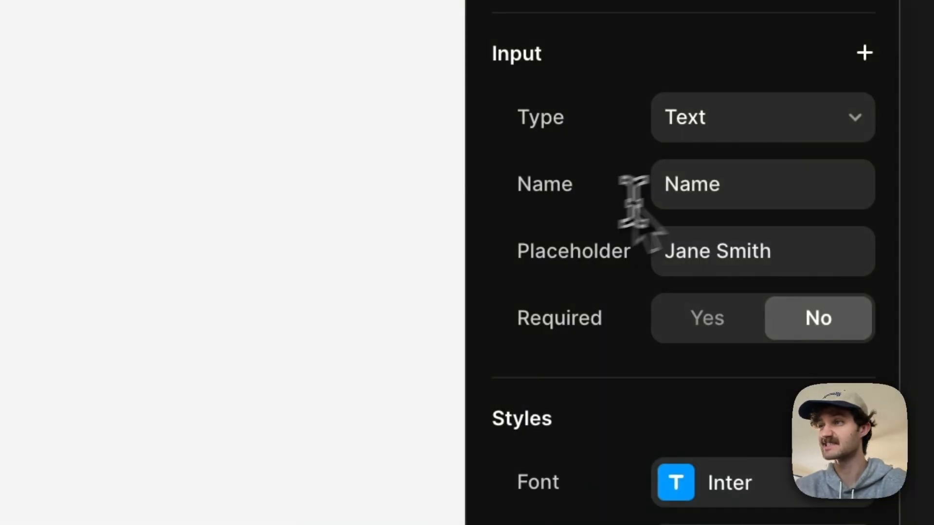
Step: Set the input's name property to Idiot
{"action": "double_click", "coordinate": [803, 183]}
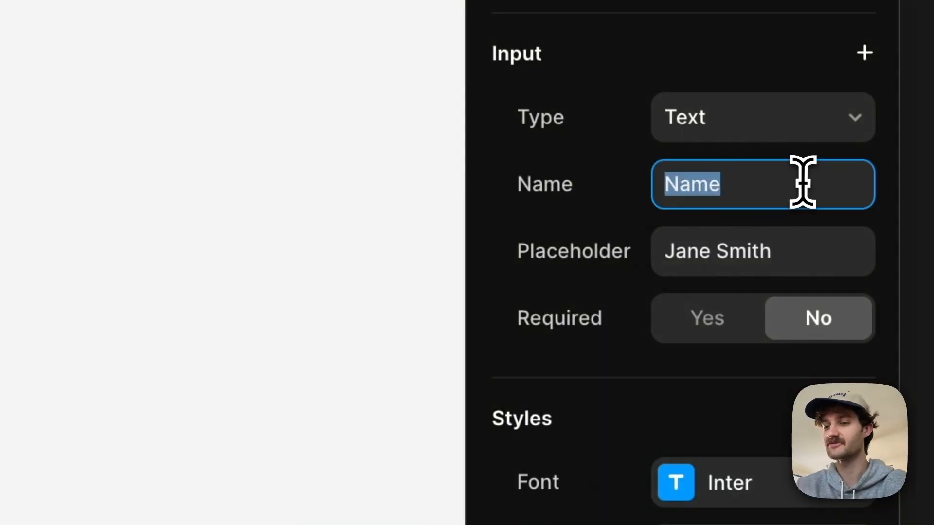
{"action": "key", "text": "BackSpace"}
{"action": "type", "text": "Idiot"}
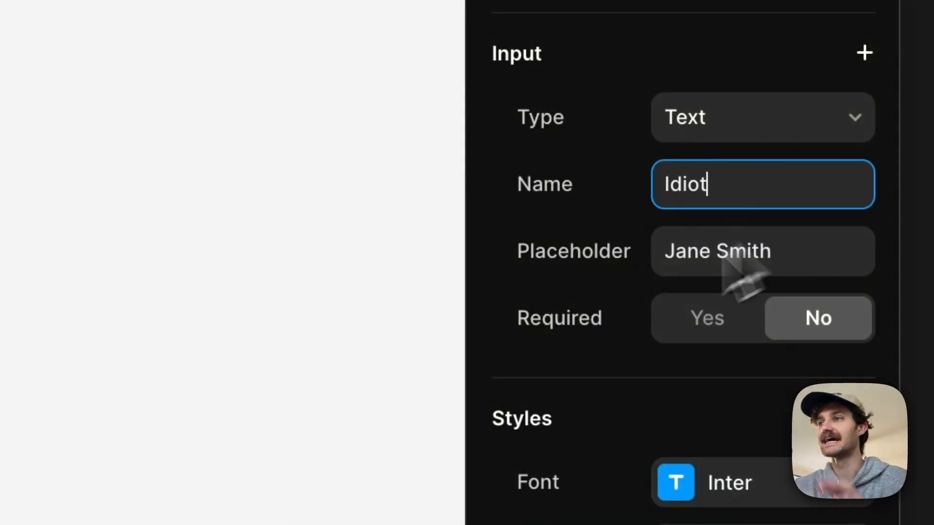
{"action": "left_click", "coordinate": [578, 297]}
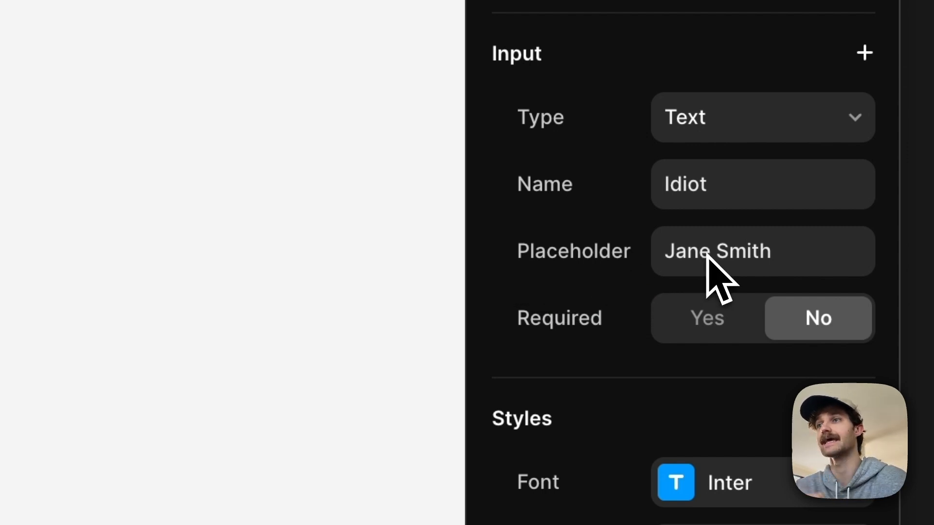
Step: Switch the input's Required setting to Yes and back to No, and add an asterisk after the Name label text
{"action": "scroll", "coordinate": [550, 287], "scroll_direction": "down", "scroll_amount": 3}
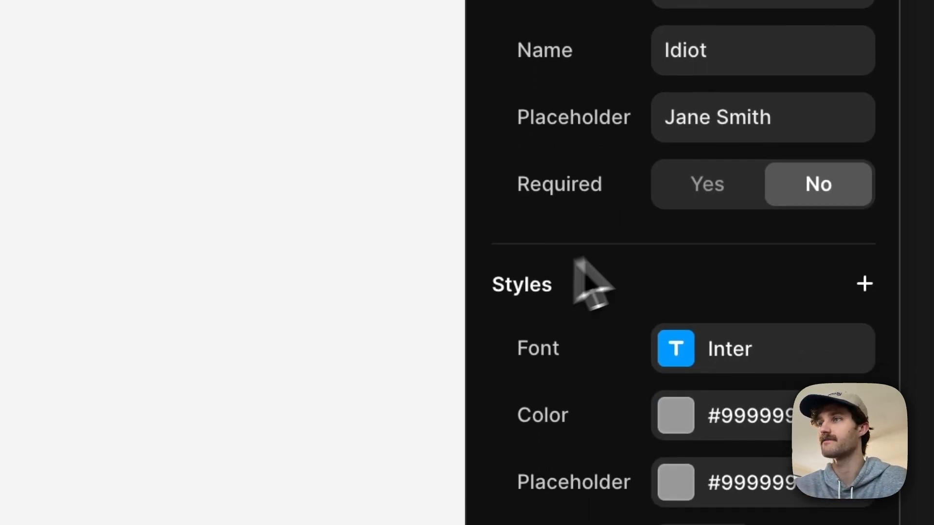
{"action": "left_click", "coordinate": [705, 190]}
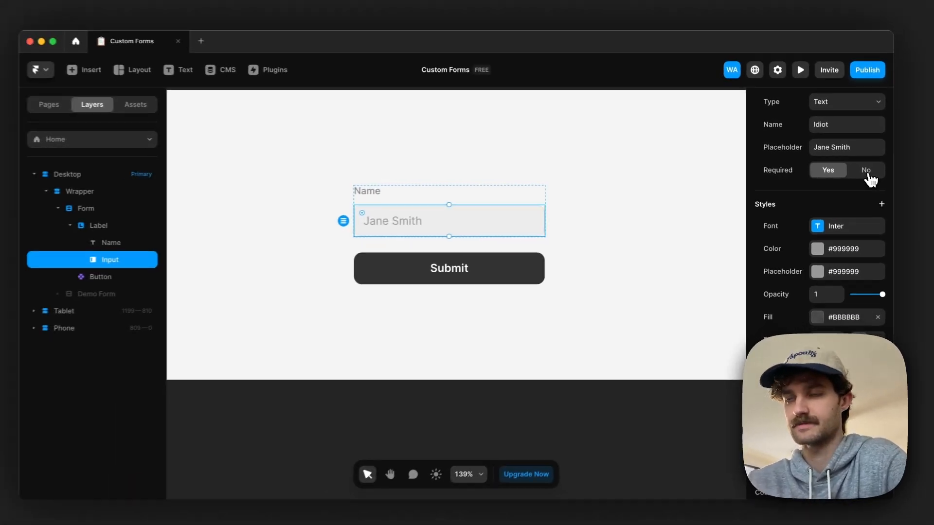
{"action": "left_click", "coordinate": [823, 195]}
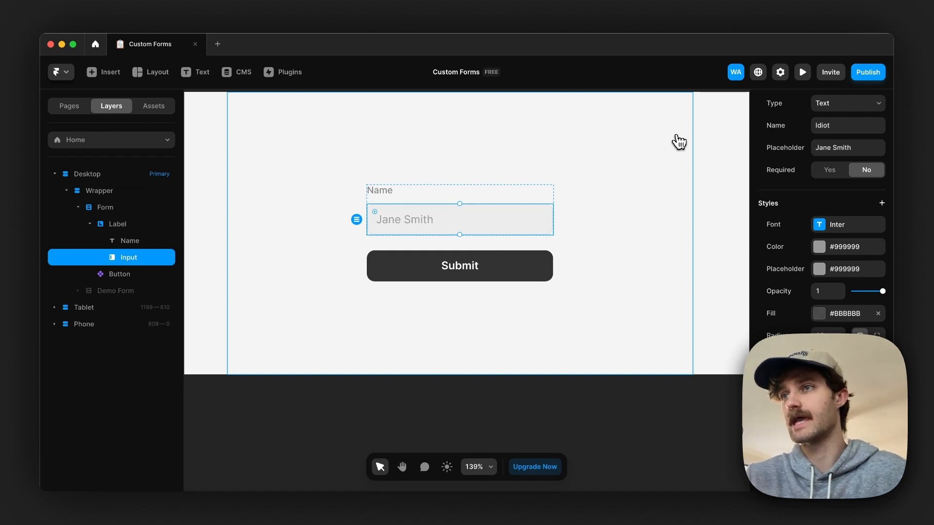
{"action": "double_click", "coordinate": [382, 192]}
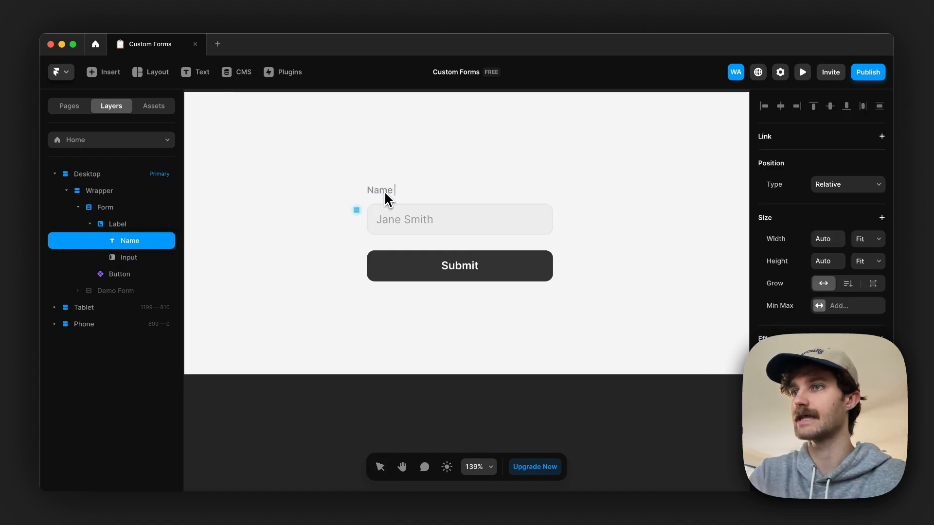
{"action": "key", "text": "Escape"}
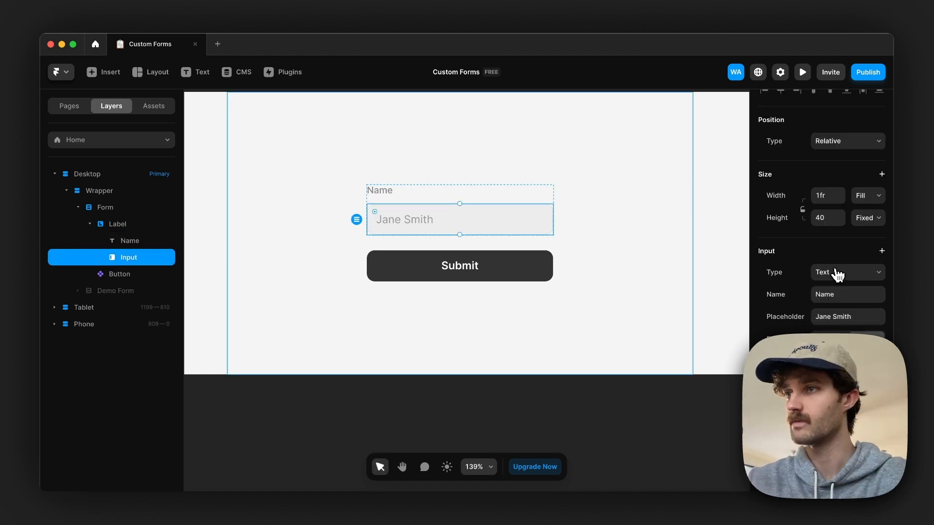
Step: Change the Name field's input type to Text Area and make it non-resizable
{"action": "left_click", "coordinate": [836, 271]}
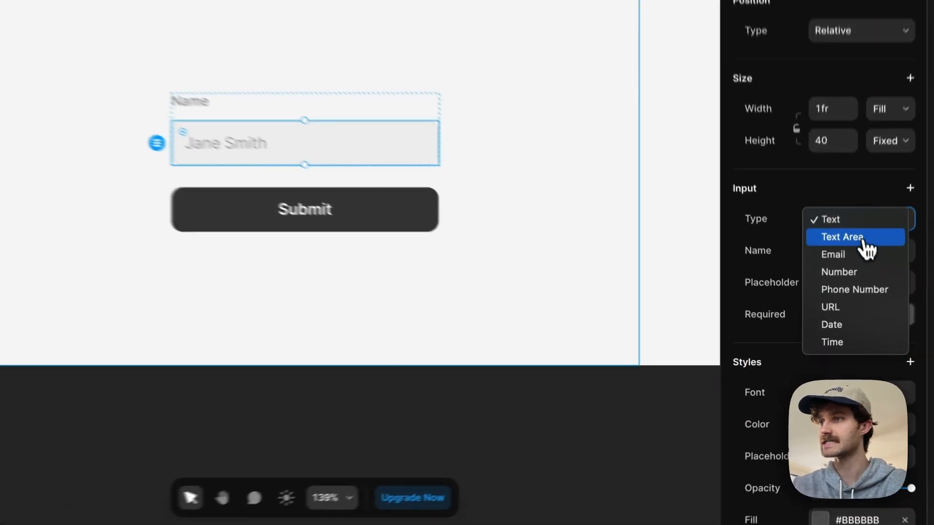
{"action": "left_click", "coordinate": [862, 240]}
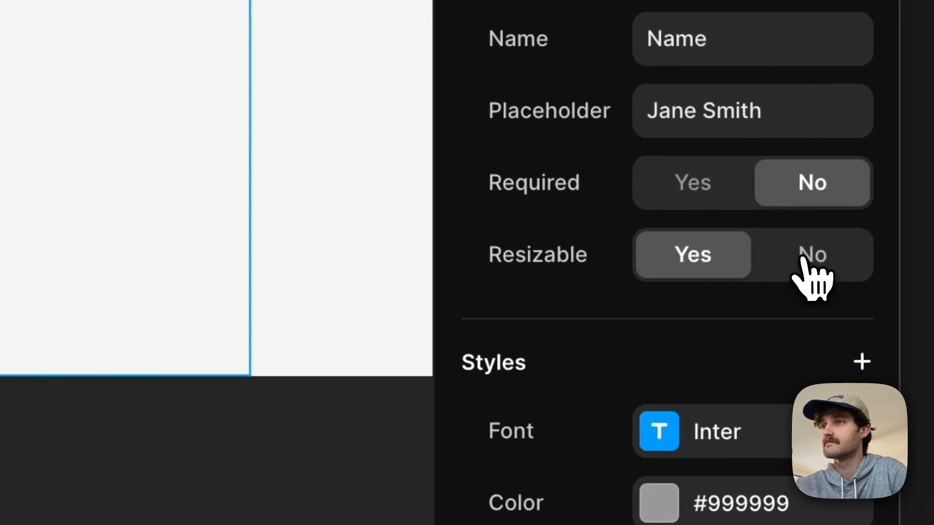
{"action": "left_click", "coordinate": [803, 260]}
Step: Switch the input's type to Email, followed by Number
{"action": "left_click", "coordinate": [834, 215]}
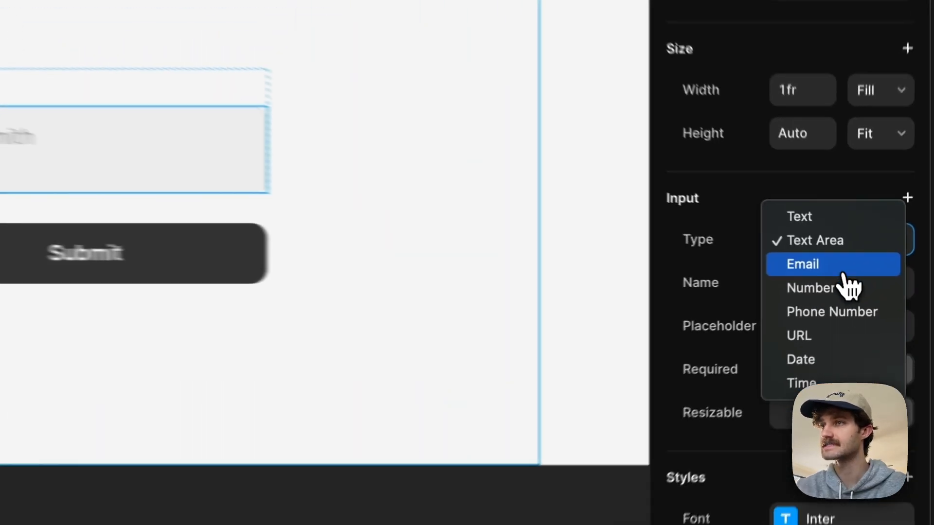
{"action": "left_click", "coordinate": [762, 414]}
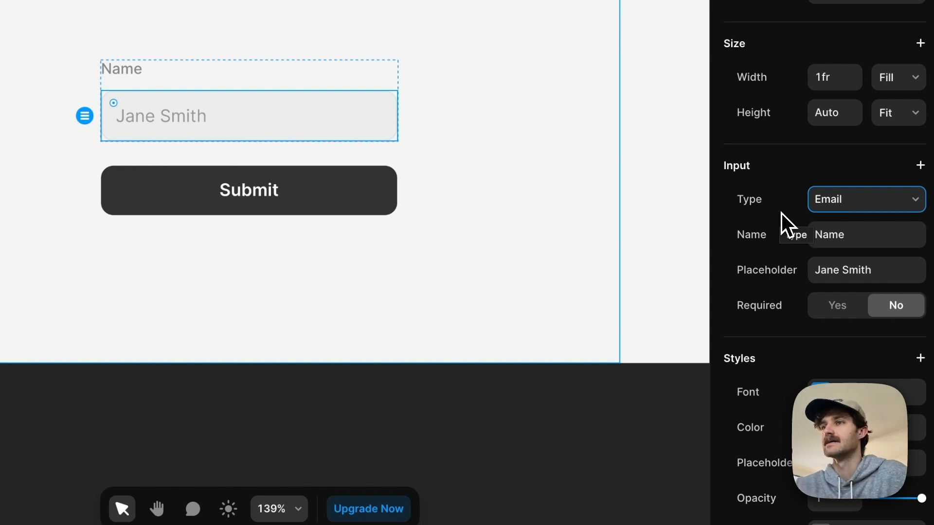
{"action": "left_click", "coordinate": [849, 201]}
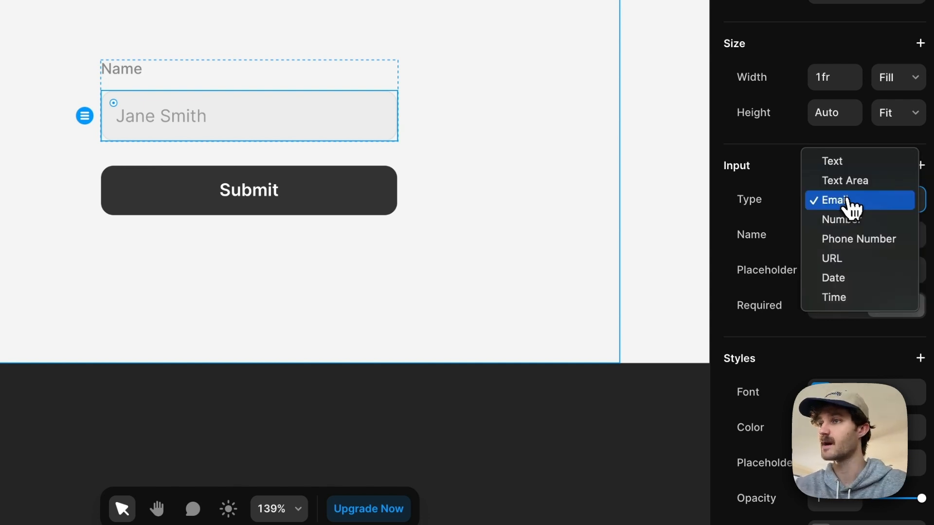
{"action": "left_click", "coordinate": [868, 217]}
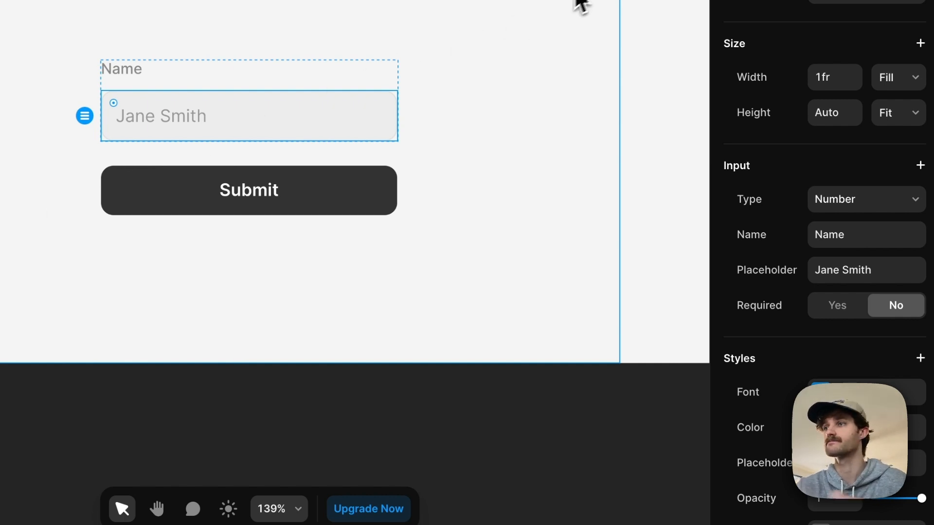
Step: Switch the input's type to Phone Number, followed by URL
{"action": "left_click", "coordinate": [869, 199]}
{"action": "left_click", "coordinate": [874, 219]}
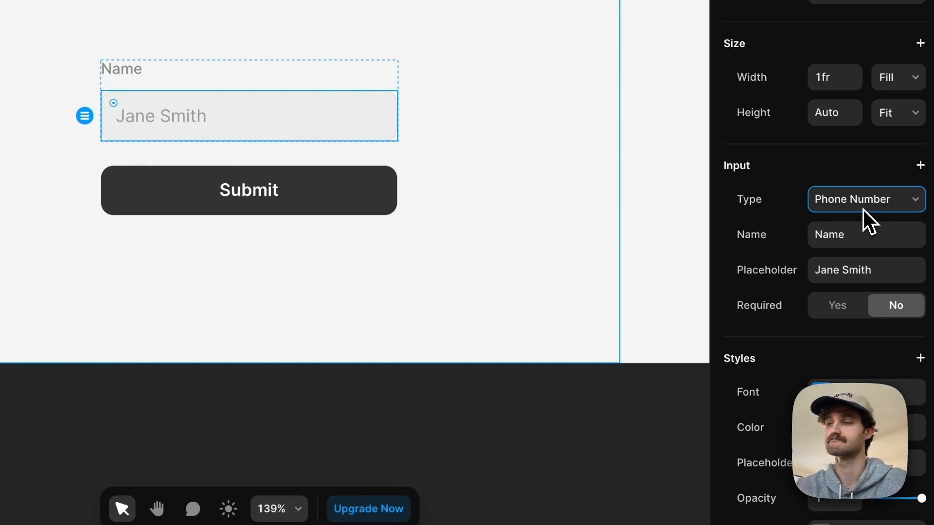
{"action": "left_click", "coordinate": [863, 210]}
{"action": "left_click", "coordinate": [883, 224]}
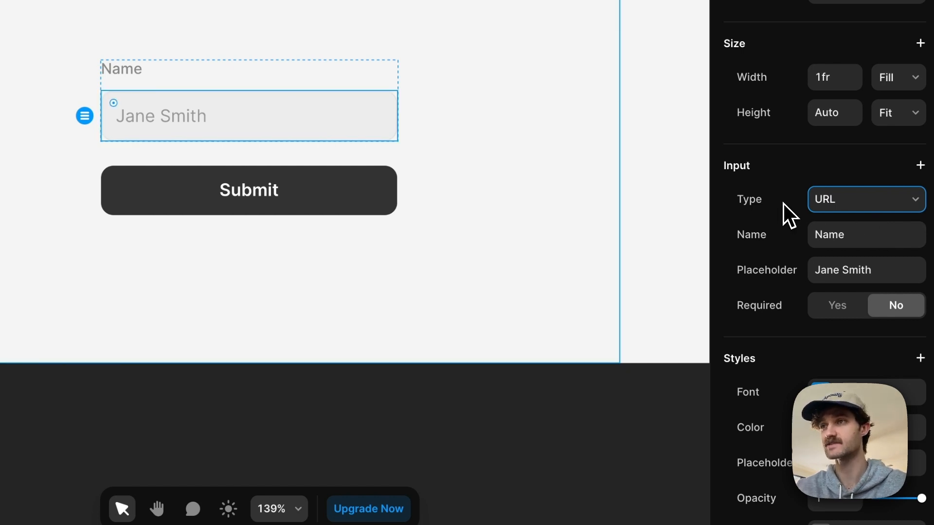
Step: Switch the Name input's type to Date
{"action": "left_click", "coordinate": [853, 208]}
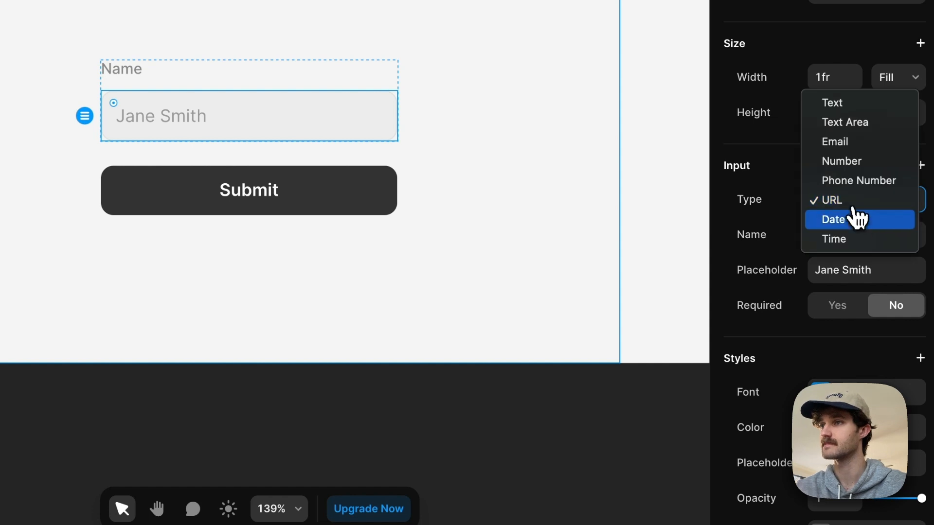
{"action": "left_click", "coordinate": [858, 219]}
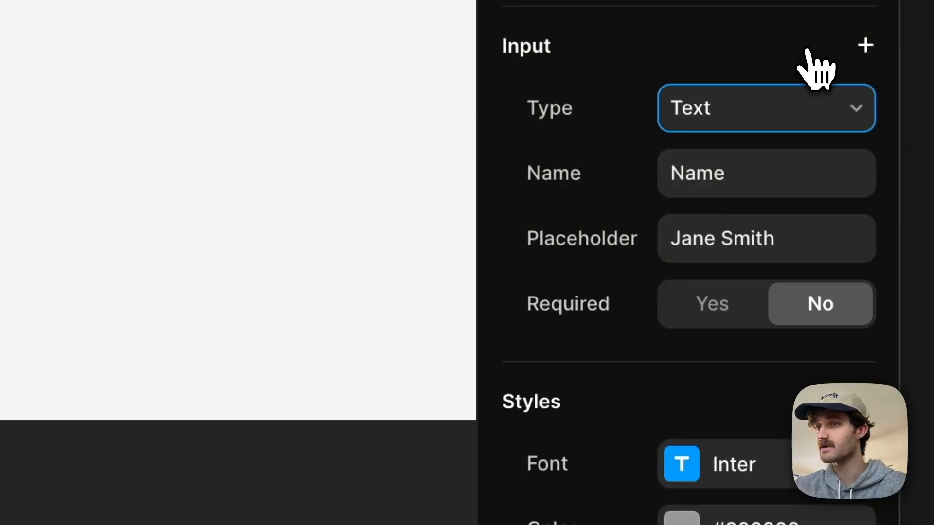
Step: Add the Auto Fill, Auto Focus and Hidden settings to the Name text input
{"action": "left_click", "coordinate": [811, 50]}
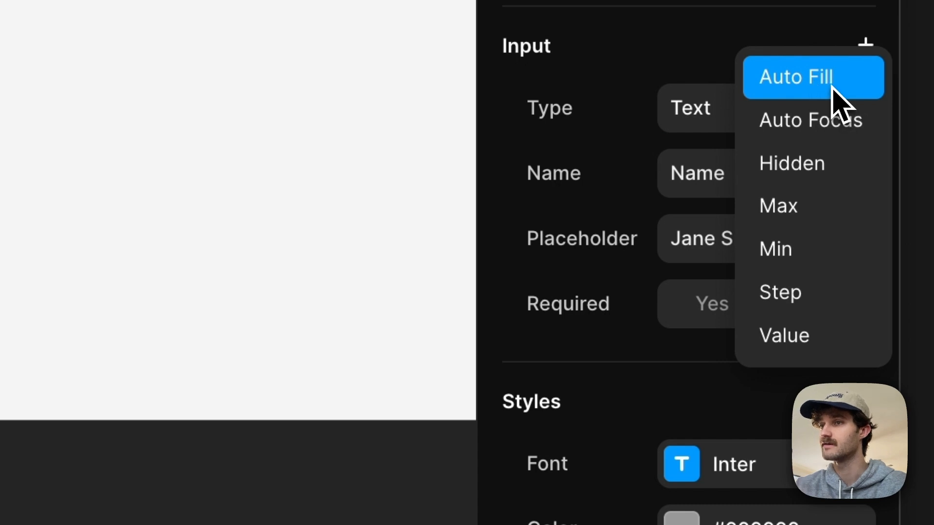
{"action": "left_click", "coordinate": [831, 88]}
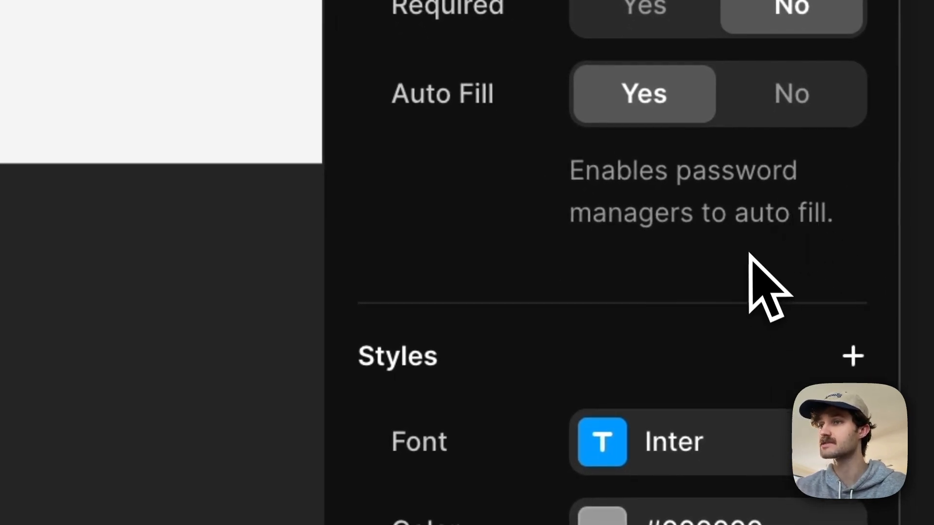
{"action": "left_click", "coordinate": [866, 35]}
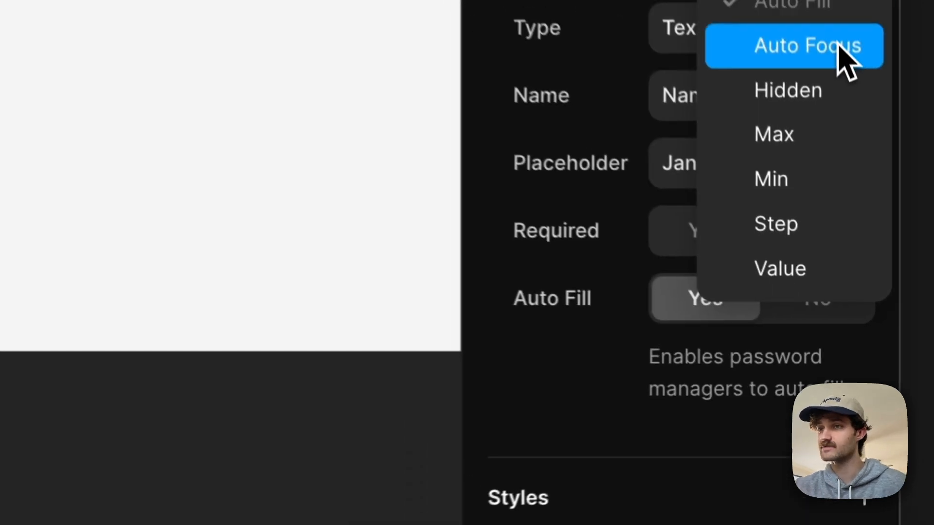
{"action": "left_click", "coordinate": [837, 45]}
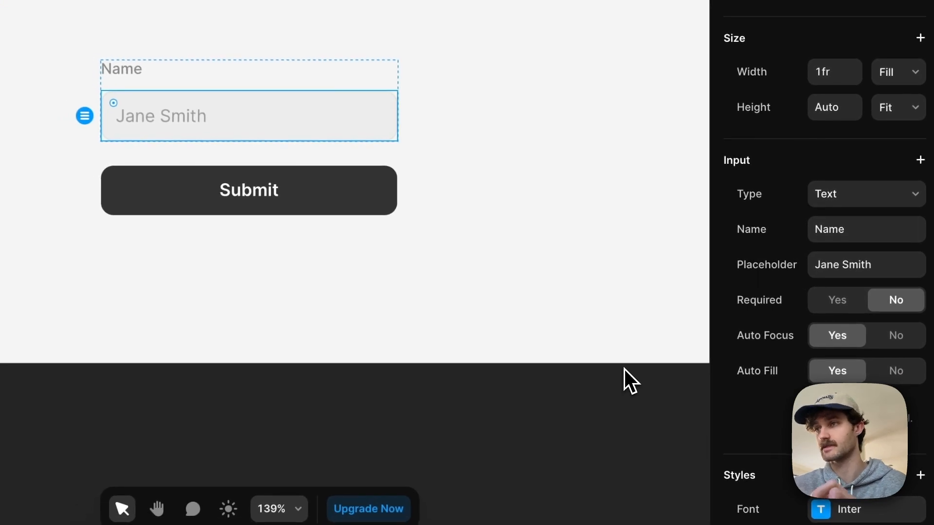
{"action": "left_click", "coordinate": [920, 160]}
{"action": "left_click", "coordinate": [899, 220]}
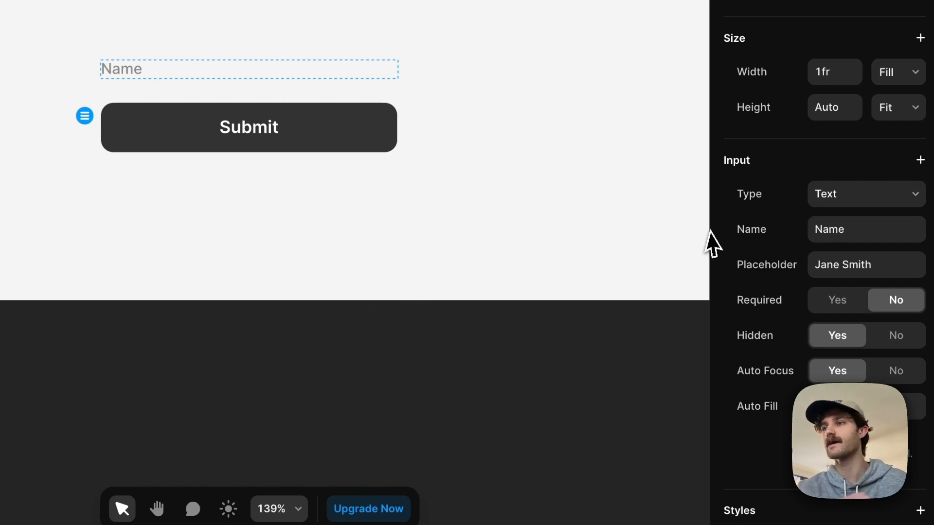
Step: Add the Value setting to the Name input and set it to "Logged In"
{"action": "left_click", "coordinate": [920, 160]}
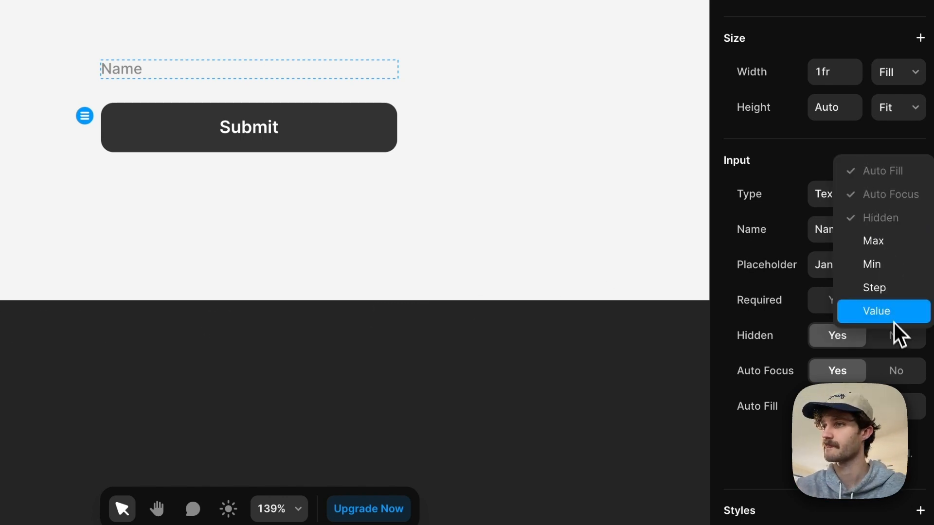
{"action": "left_click", "coordinate": [892, 314]}
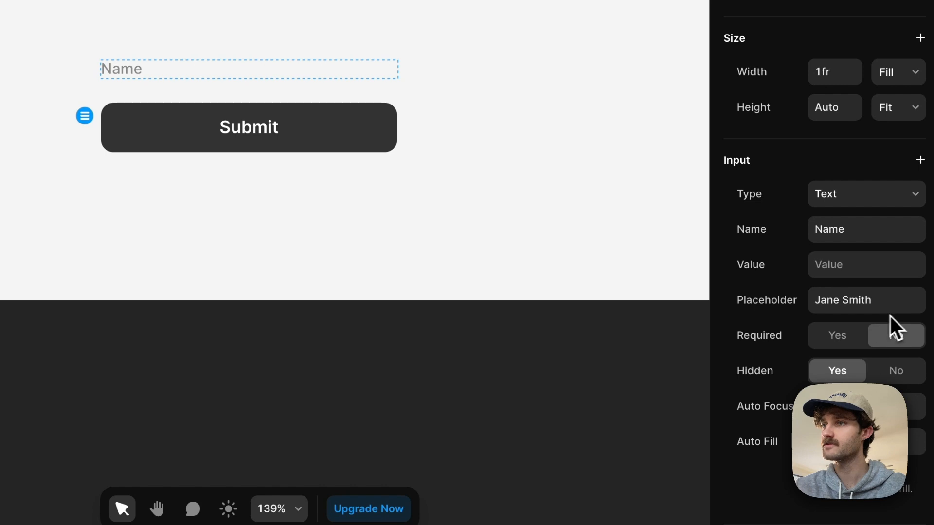
{"action": "left_click", "coordinate": [847, 267]}
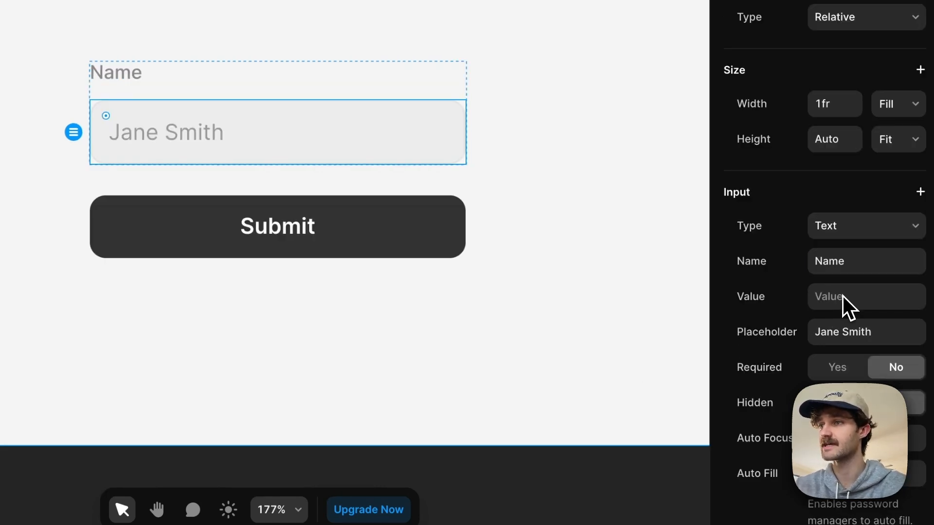
{"action": "left_click", "coordinate": [843, 296]}
{"action": "type", "text": "Logged In"}
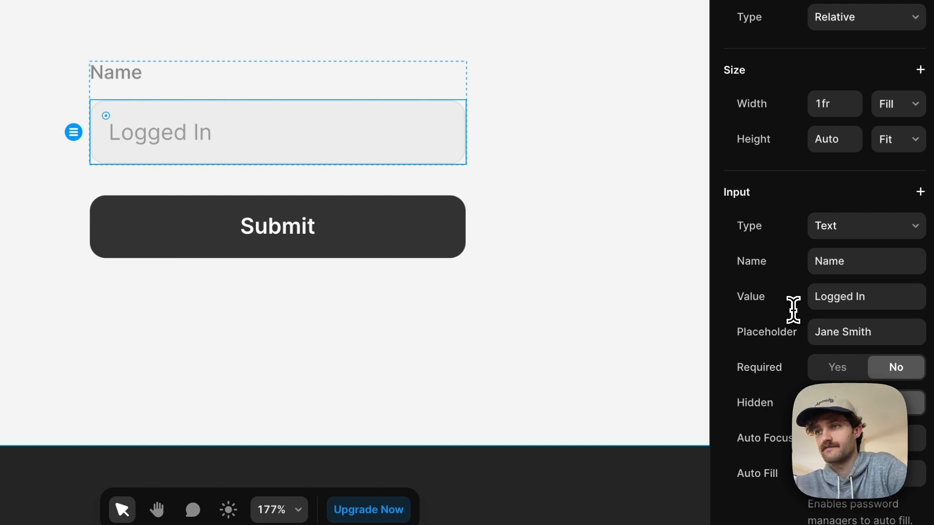
Step: Preview the form, test editing the prefilled "Logged In" text in the Name field, and return to the canvas
{"action": "left_click", "coordinate": [804, 51]}
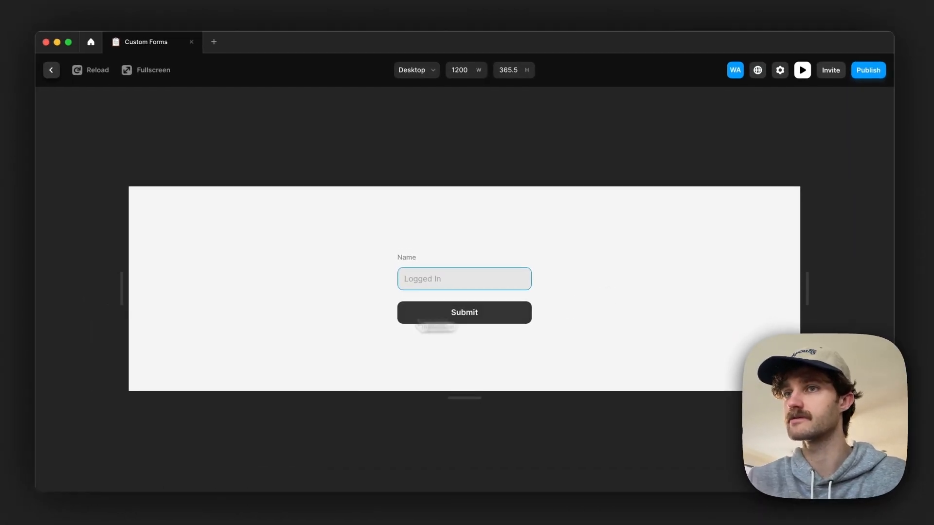
{"action": "left_click_drag", "start_coordinate": [467, 279], "coordinate": [409, 280]}
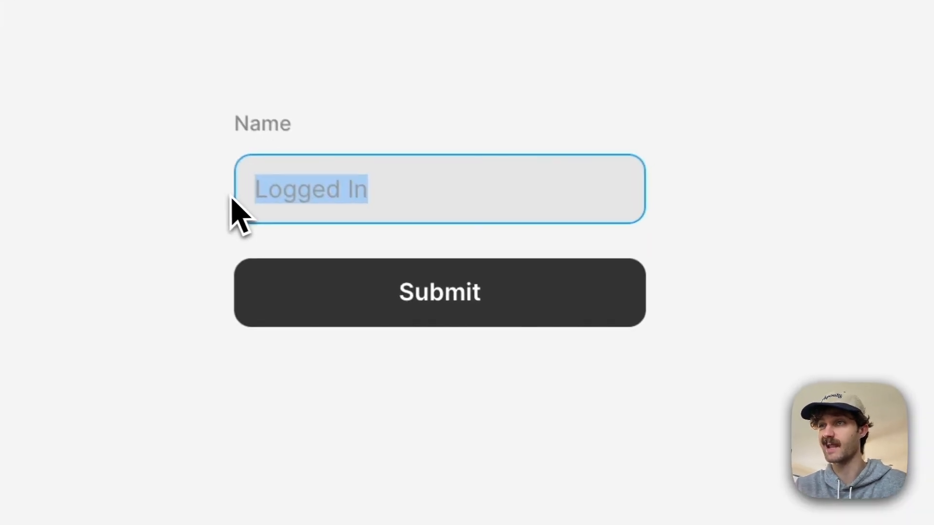
{"action": "left_click", "coordinate": [474, 283]}
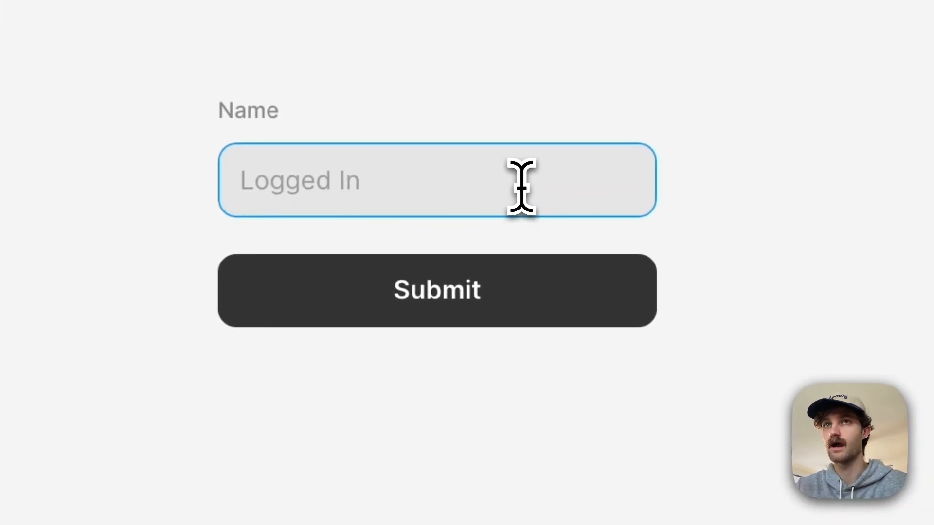
{"action": "left_click_drag", "start_coordinate": [365, 181], "coordinate": [317, 182]}
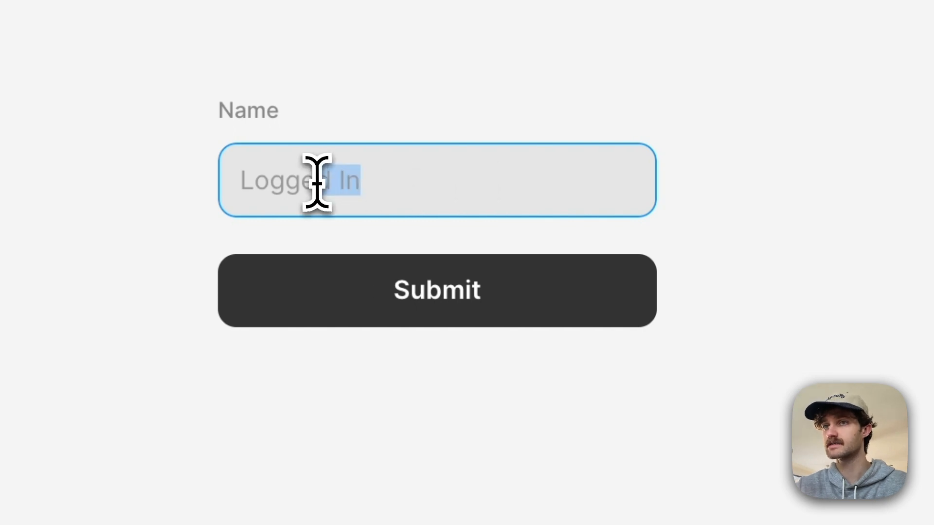
{"action": "key", "text": "BackSpace"}
{"action": "key", "text": "BackSpace"}
{"action": "key", "text": "BackSpace"}
{"action": "type", "text": "ed In"}
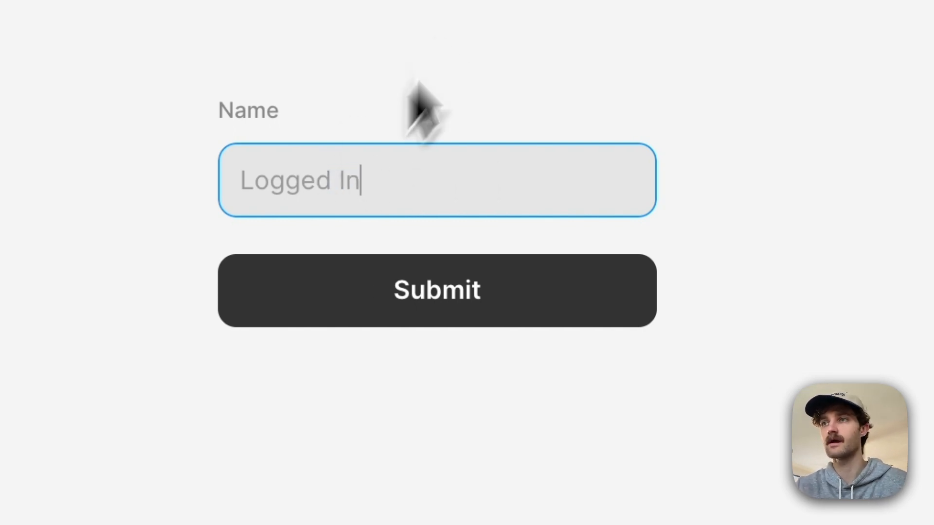
{"action": "left_click", "coordinate": [27, 15]}
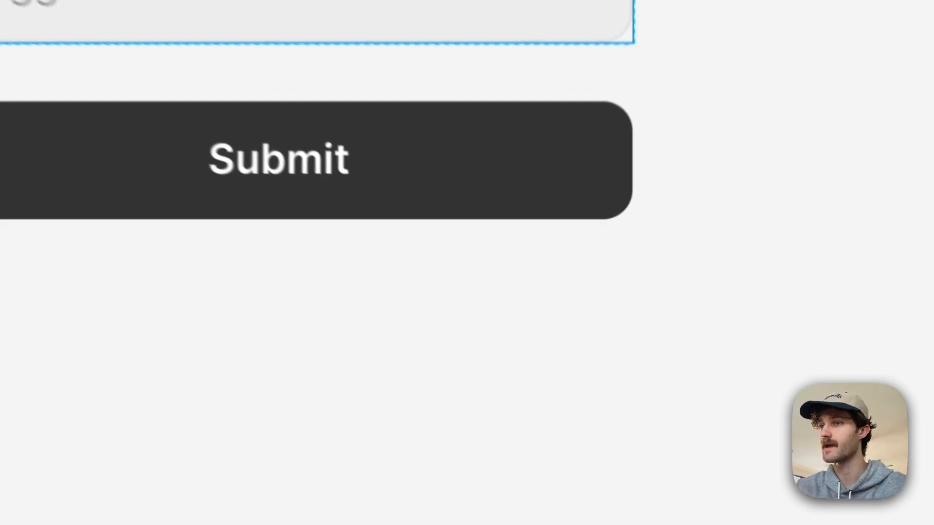
Step: Set the Age number input's Max value to 120
{"action": "left_click", "coordinate": [930, 10]}
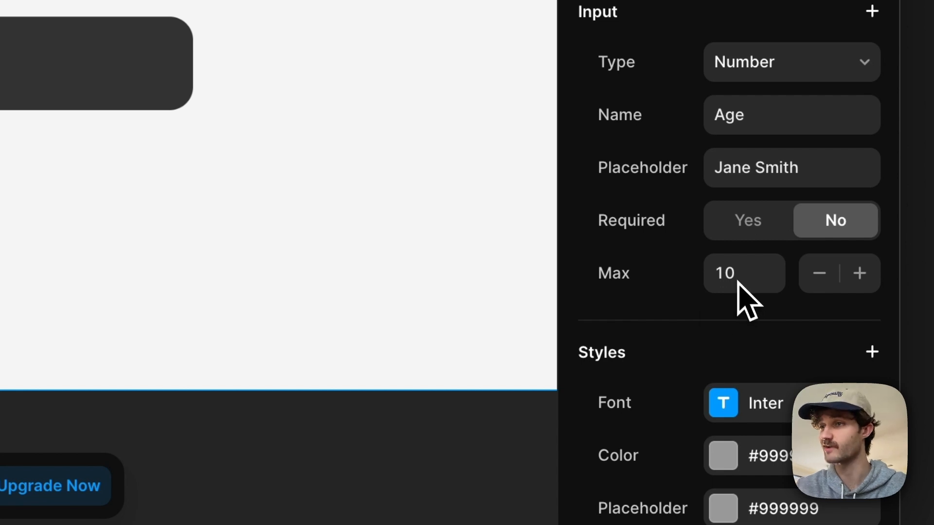
{"action": "left_click", "coordinate": [715, 277]}
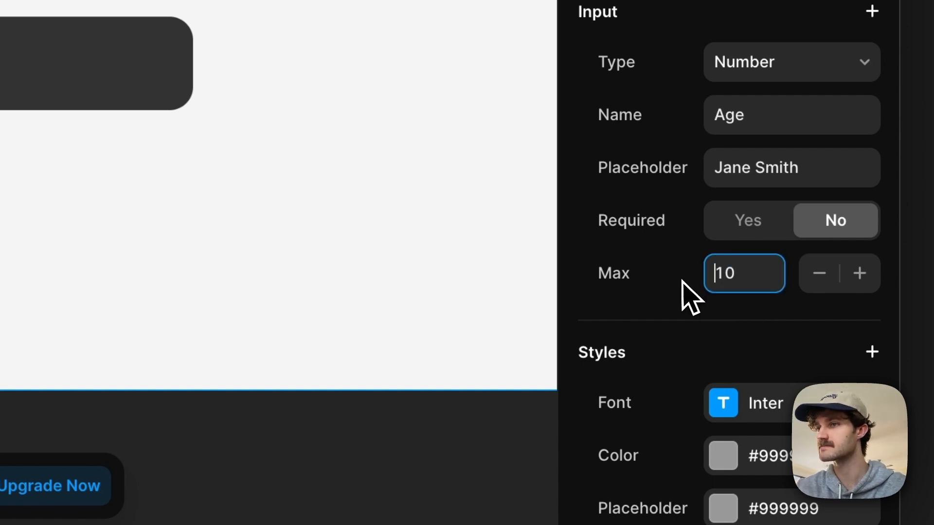
{"action": "key", "text": "ctrl+a"}
{"action": "type", "text": "120"}
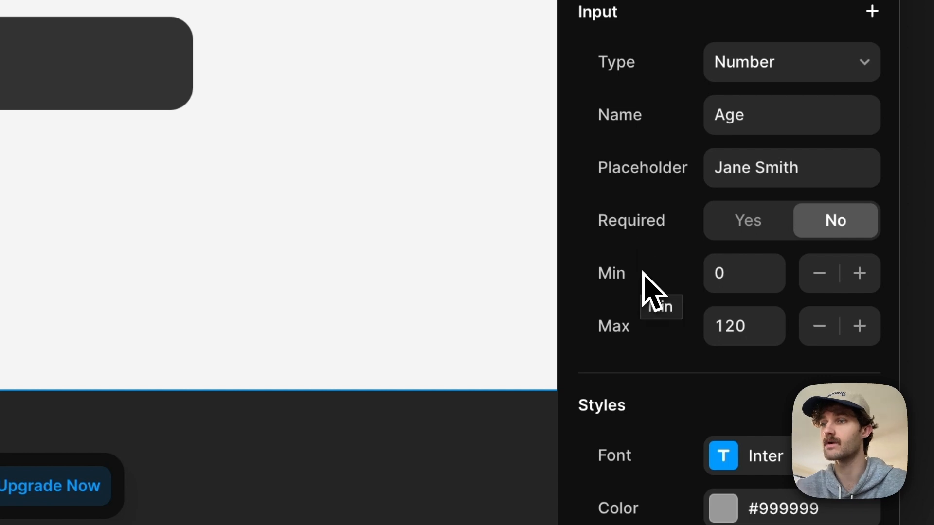
Step: Lower the Age input's Min value to -2 and bring it back to 0
{"action": "left_click", "coordinate": [822, 284]}
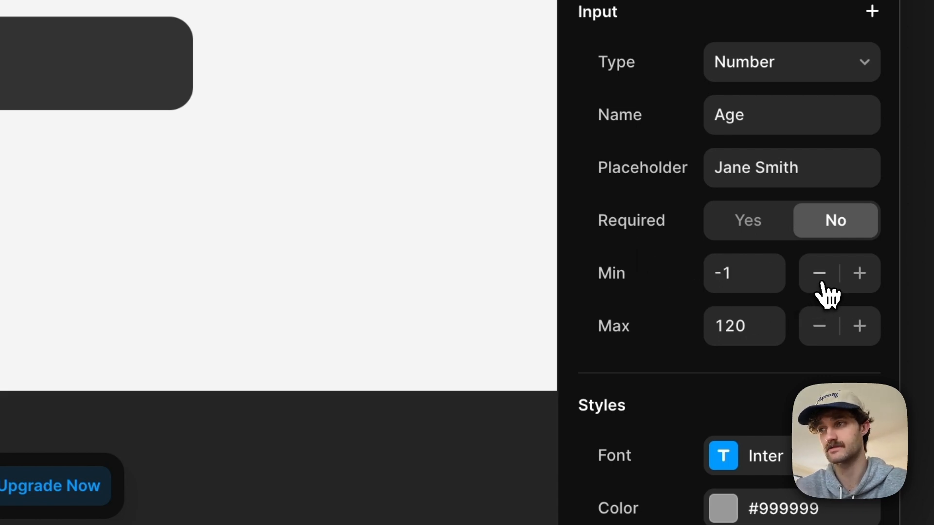
{"action": "left_click", "coordinate": [821, 284]}
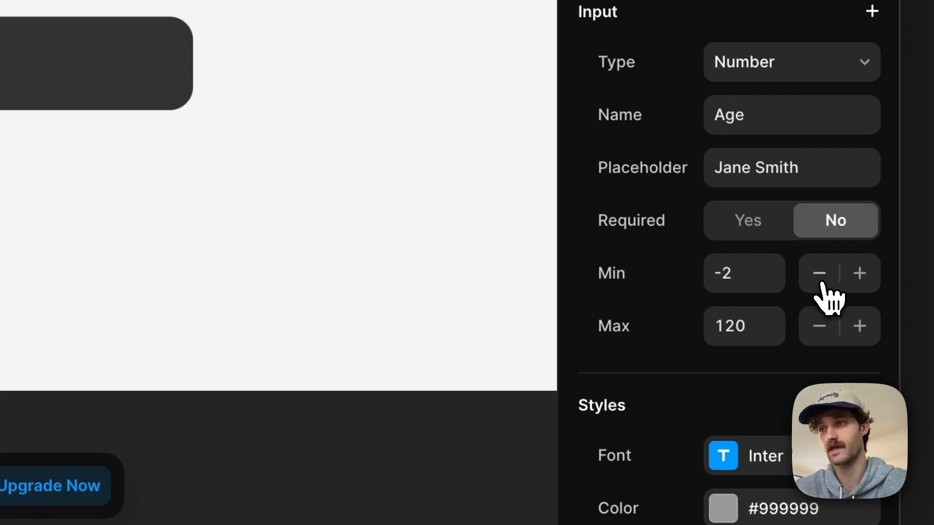
{"action": "left_click", "coordinate": [859, 273]}
{"action": "left_click", "coordinate": [859, 273]}
Step: Add the Step setting to the Age input and raise its increment
{"action": "left_click", "coordinate": [873, 11]}
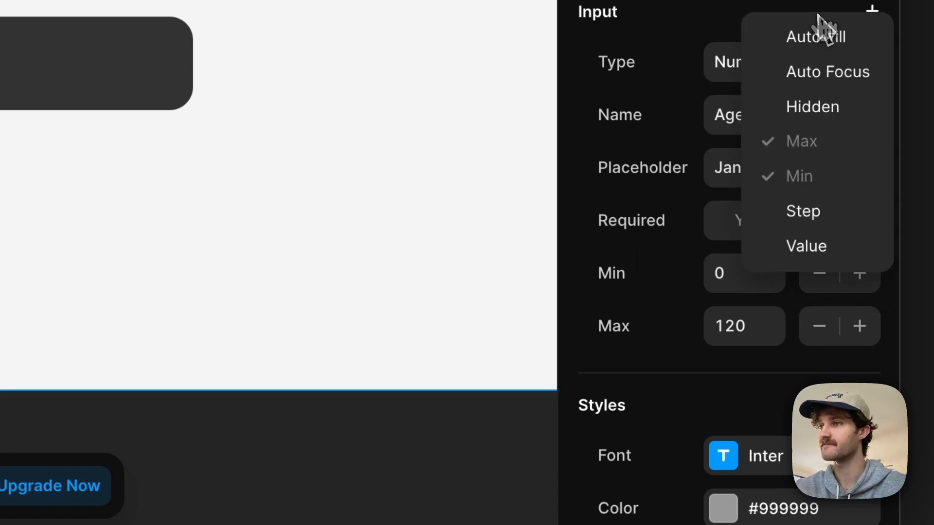
{"action": "left_click", "coordinate": [849, 221]}
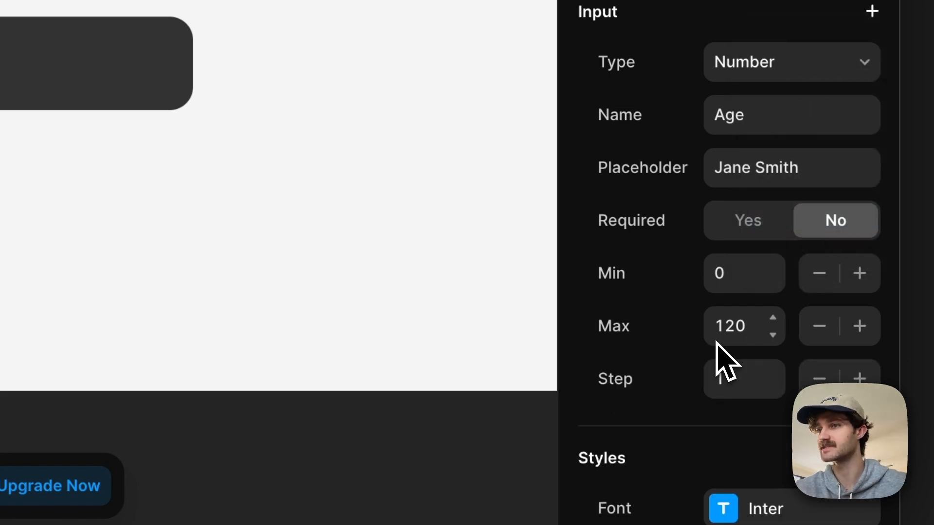
{"action": "left_click", "coordinate": [859, 380]}
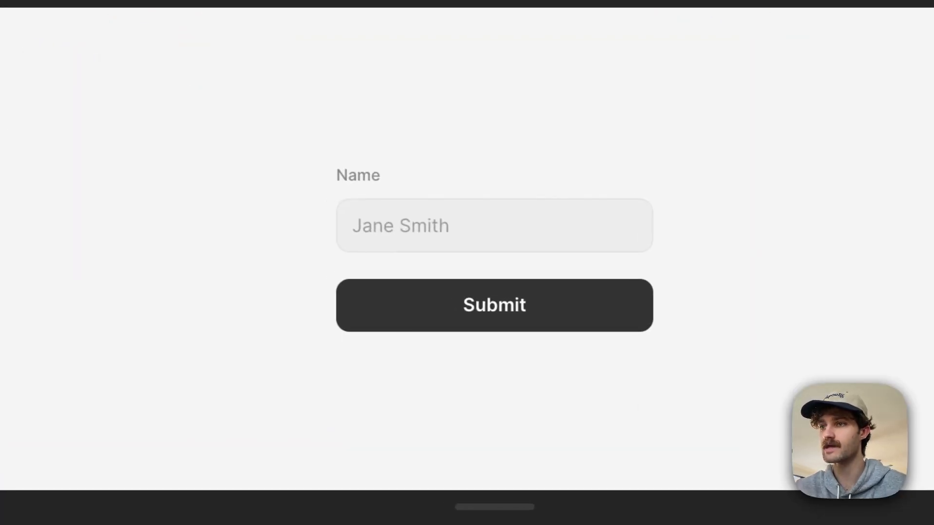
Step: Test the number field in the preview by entering 2 and stepping the value up and down
{"action": "left_click", "coordinate": [563, 204]}
{"action": "type", "text": "2"}
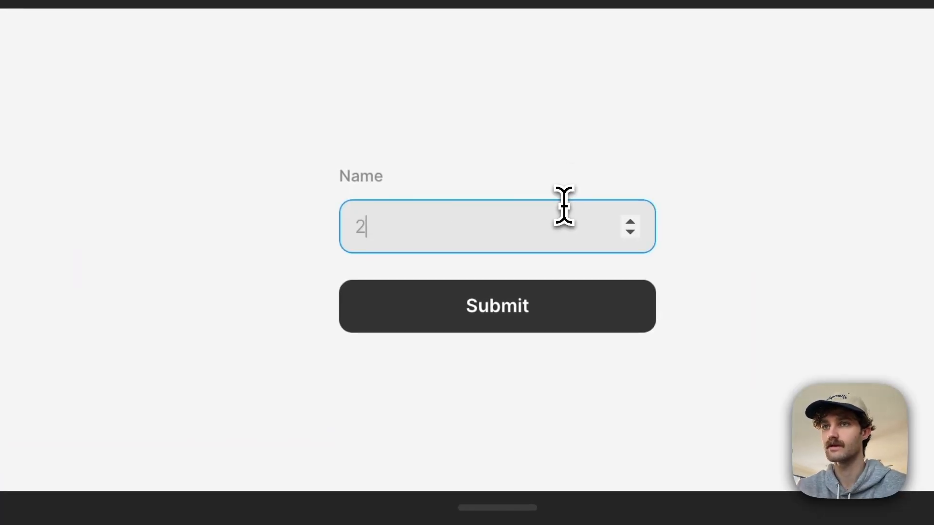
{"action": "key", "text": "Up"}
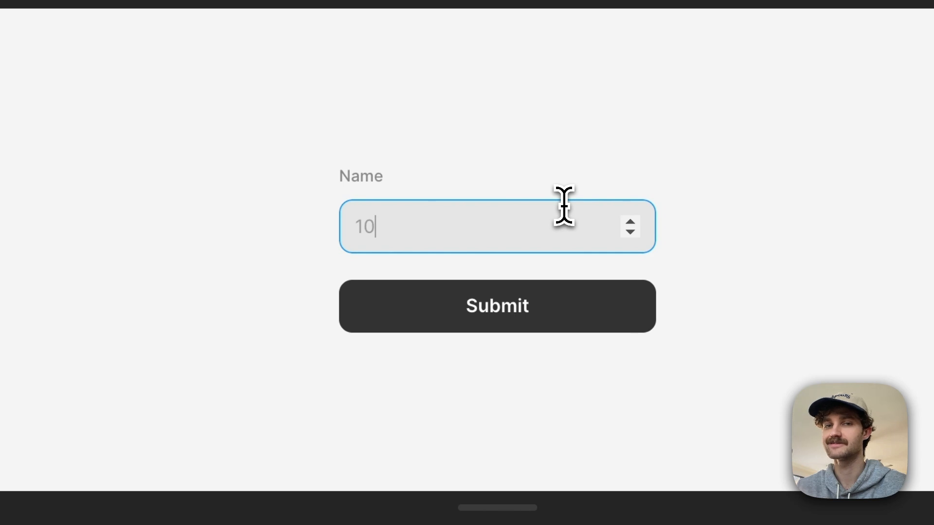
{"action": "key", "text": "Down"}
{"action": "key", "text": "Up"}
{"action": "key", "text": "Up"}
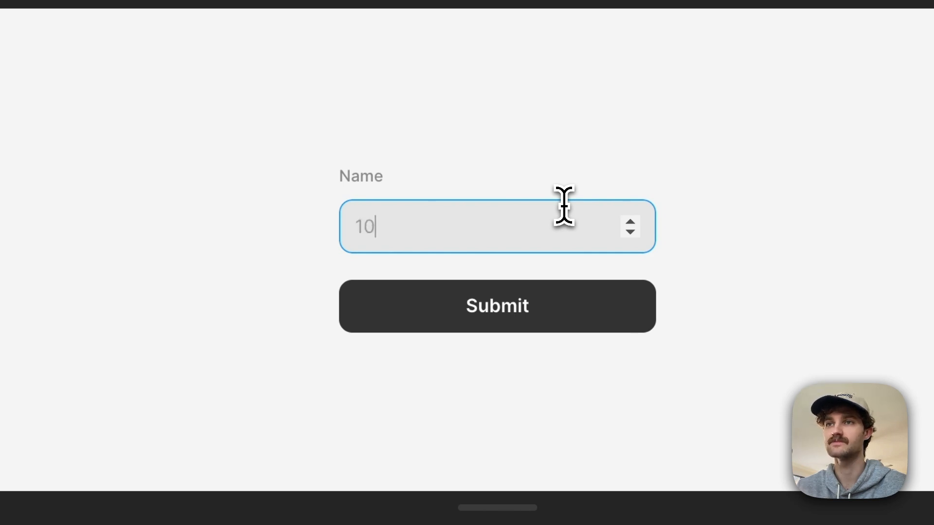
{"action": "key", "text": "Down"}
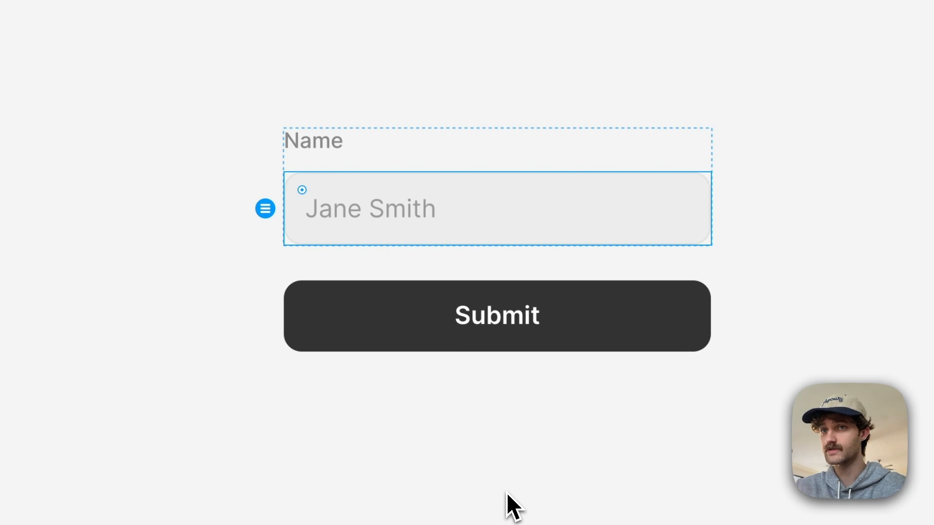
Step: Add a Checkbox, a Radio and a Select field to the form
{"action": "left_click", "coordinate": [400, 378]}
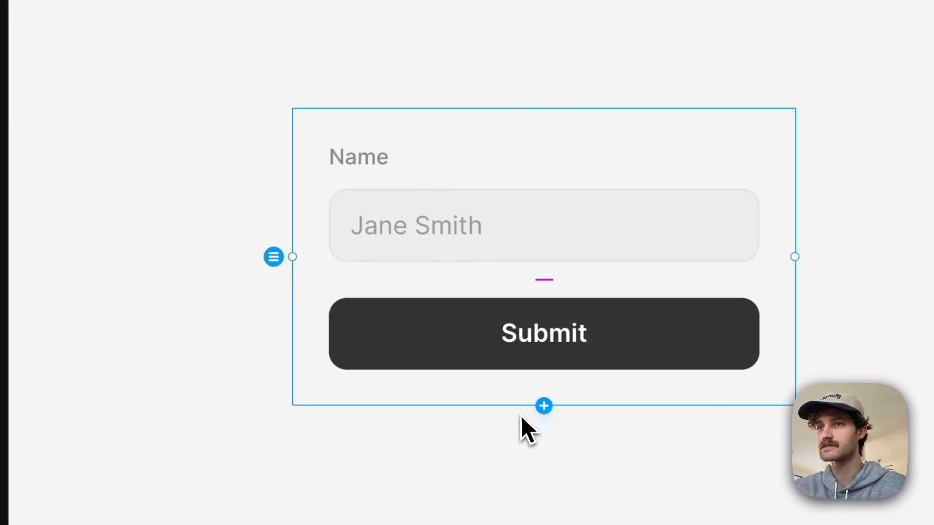
{"action": "left_click", "coordinate": [544, 406]}
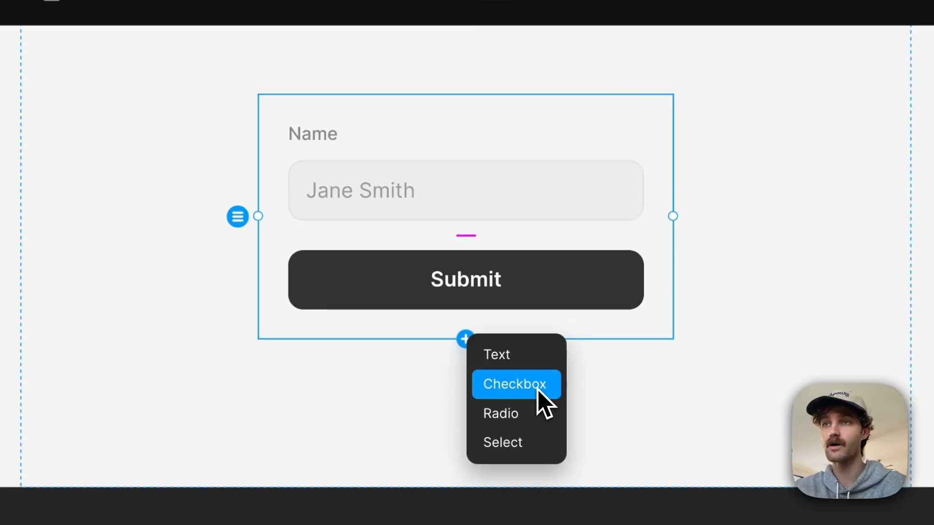
{"action": "left_click", "coordinate": [538, 396]}
{"action": "left_click", "coordinate": [466, 393]}
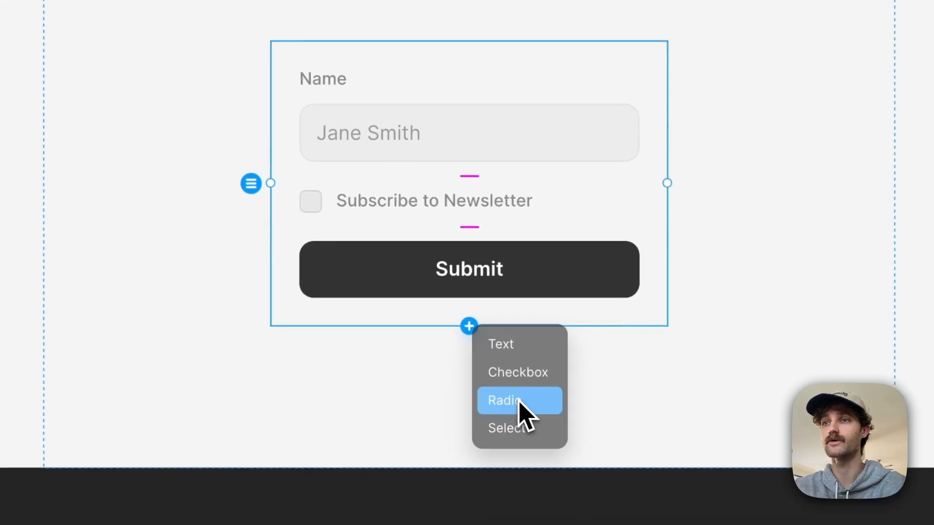
{"action": "left_click", "coordinate": [511, 468]}
{"action": "left_click", "coordinate": [469, 477]}
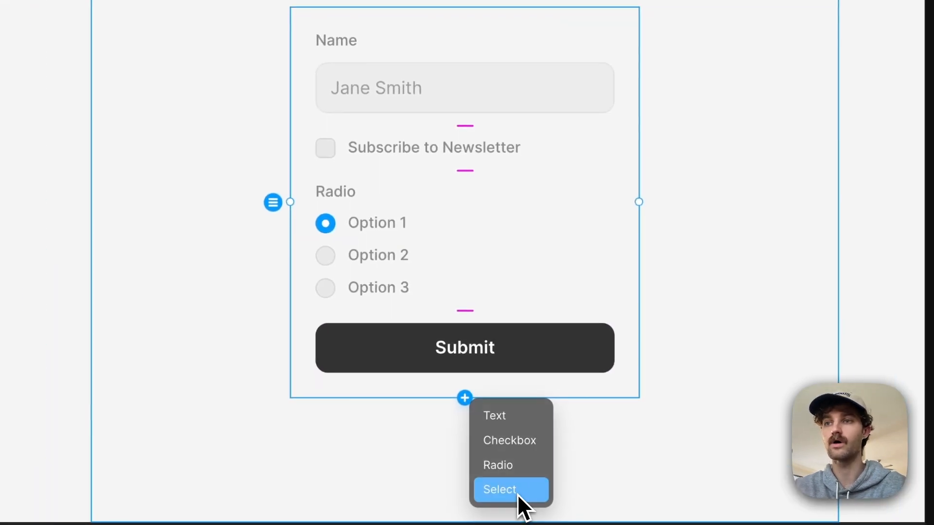
{"action": "left_click", "coordinate": [517, 495]}
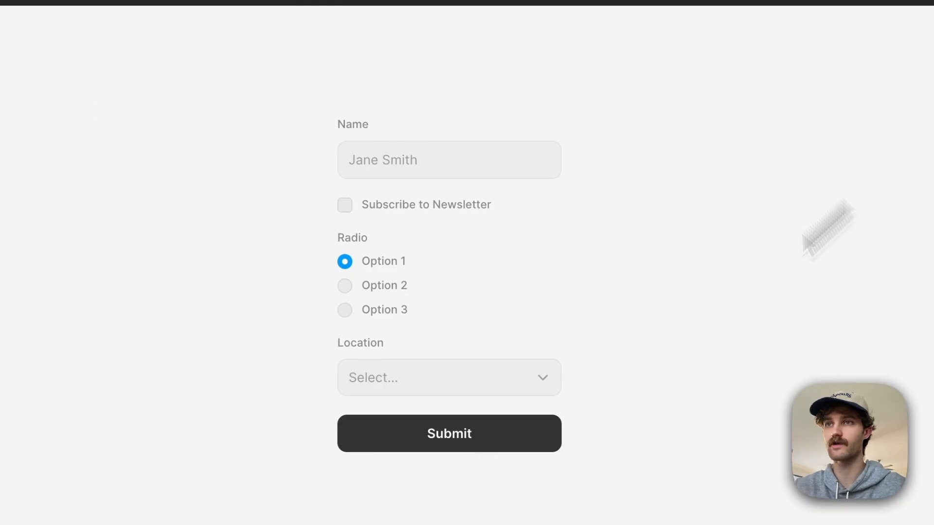
Step: Test the Subscribe to Newsletter checkbox in the form preview by toggling it
{"action": "left_click", "coordinate": [343, 206]}
{"action": "left_click", "coordinate": [344, 206]}
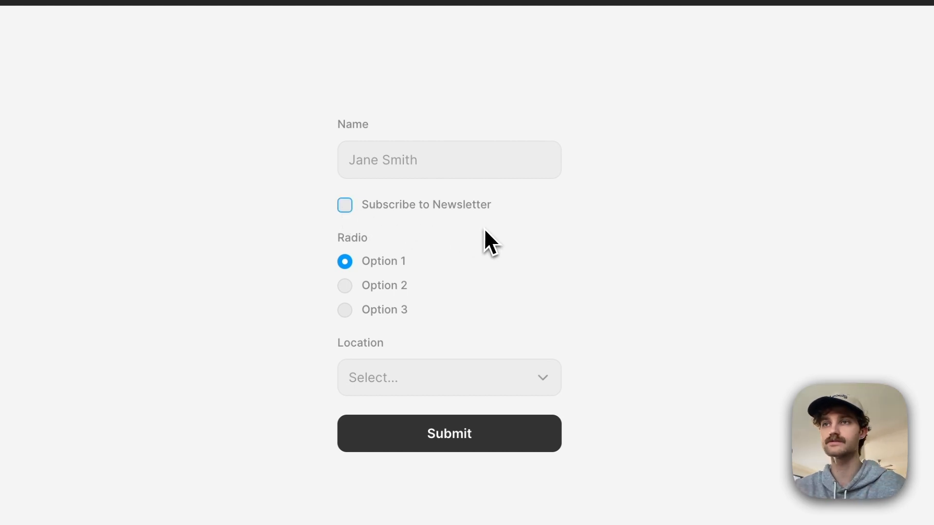
Step: Test the radio group in the form preview by switching between Option 1, Option 2 and Option 3
{"action": "left_click", "coordinate": [349, 288]}
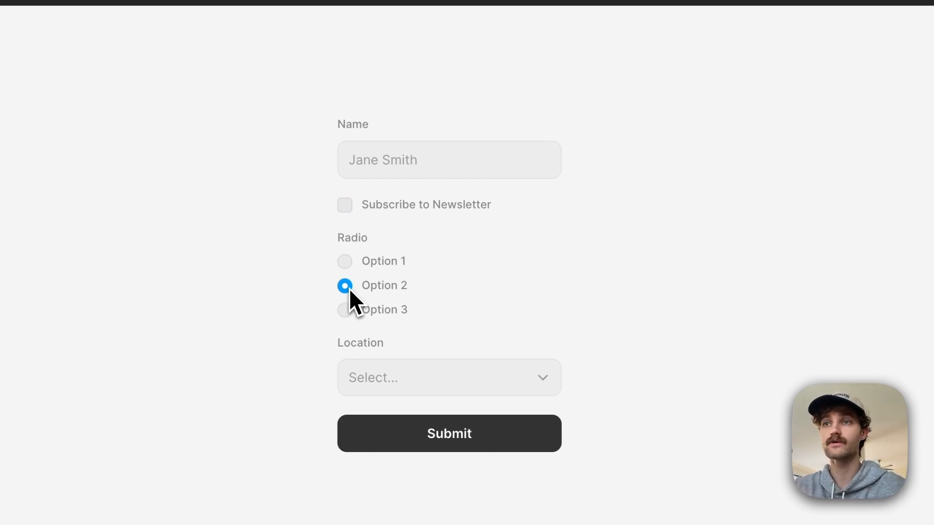
{"action": "left_click", "coordinate": [346, 310]}
{"action": "left_click", "coordinate": [347, 290]}
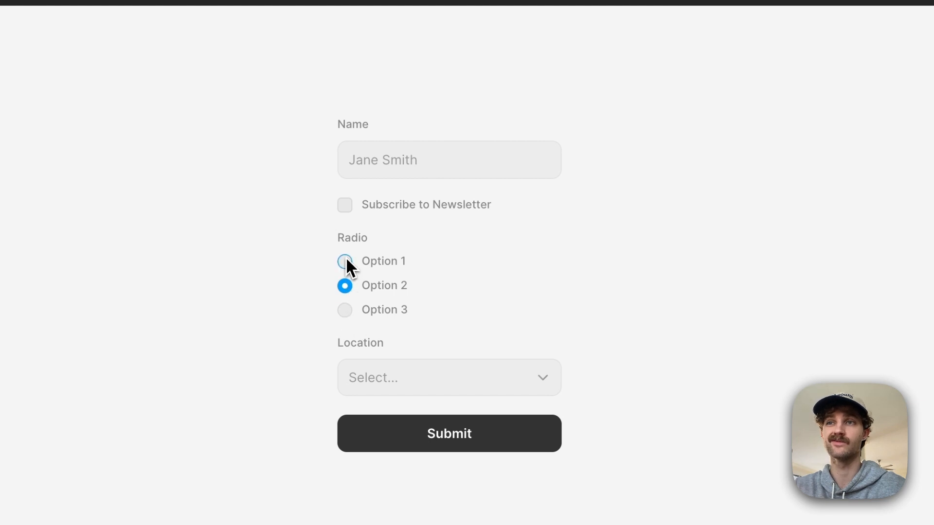
{"action": "left_click", "coordinate": [346, 260]}
{"action": "left_click", "coordinate": [347, 288]}
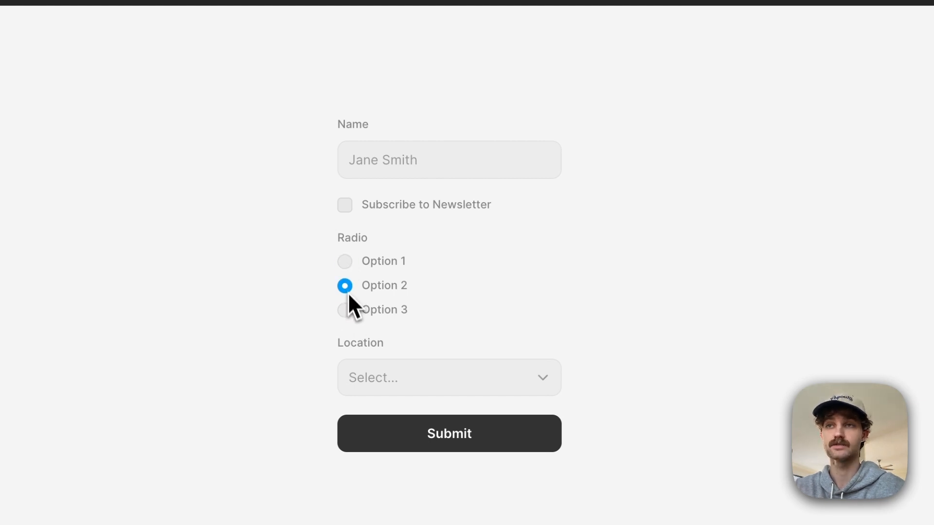
{"action": "left_click", "coordinate": [347, 312]}
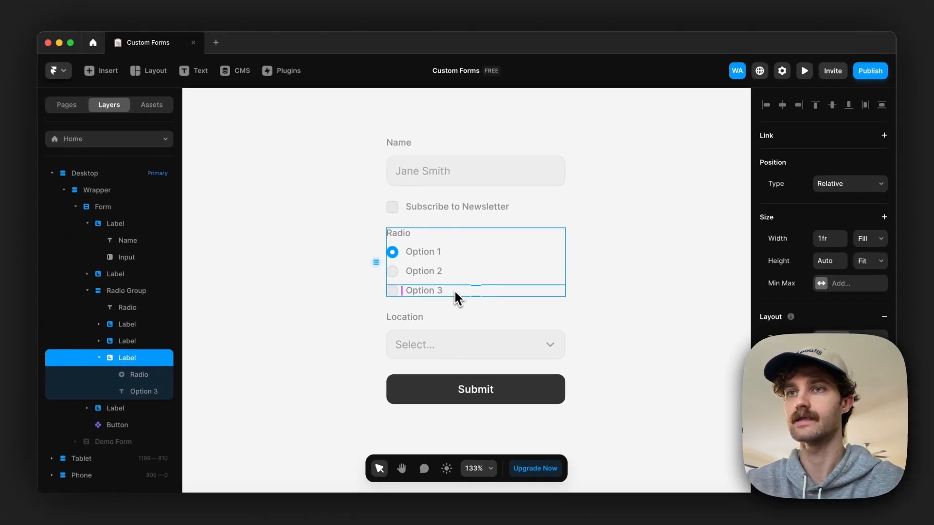
Step: Duplicate the Option 3 radio row in the radio group and set the copy's radio input value to Option 4
{"action": "key", "text": "super+d"}
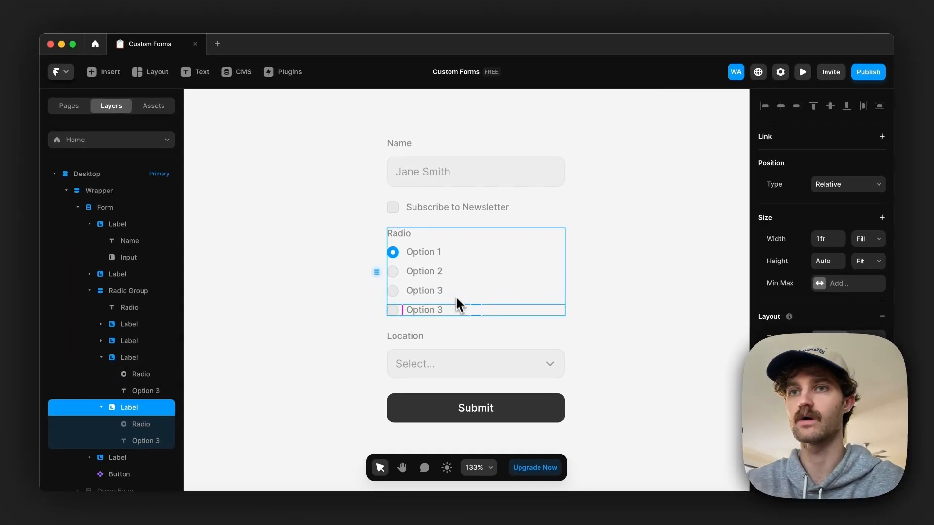
{"action": "scroll", "coordinate": [432, 248], "scroll_direction": "down", "scroll_amount": 1}
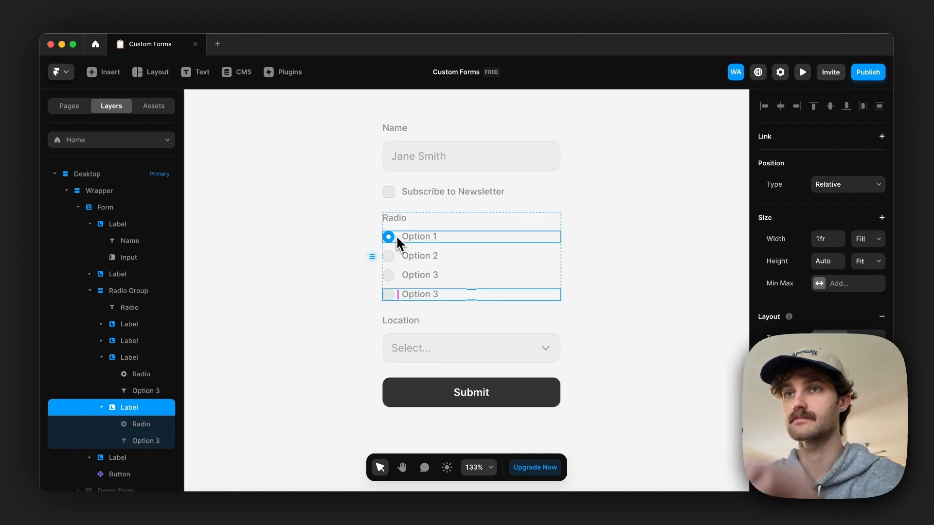
{"action": "left_click", "coordinate": [424, 304]}
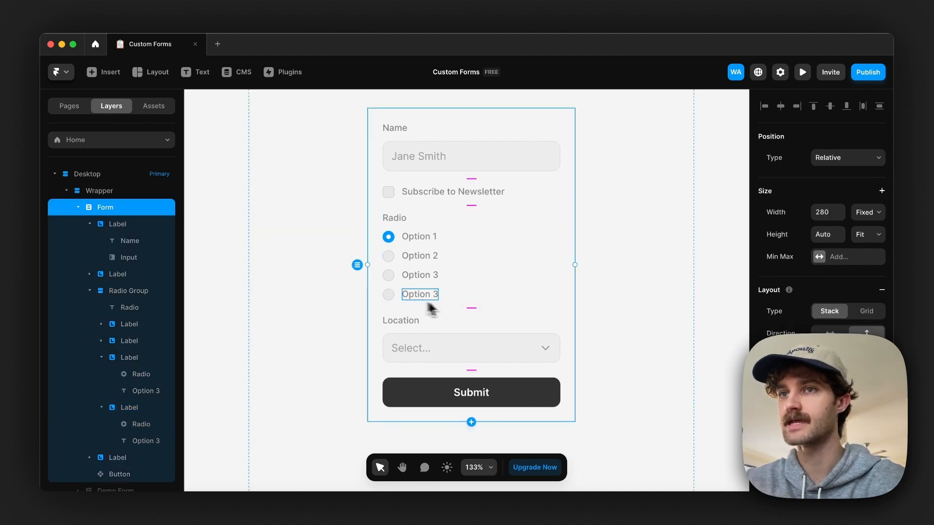
{"action": "left_click", "coordinate": [393, 298]}
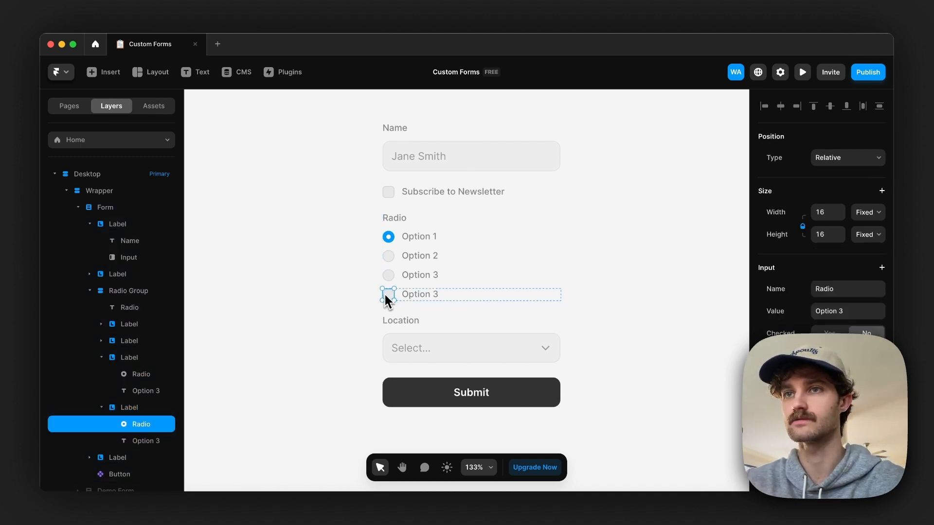
{"action": "scroll", "coordinate": [840, 292], "scroll_direction": "down", "scroll_amount": 1}
{"action": "left_click", "coordinate": [853, 249]}
{"action": "left_click", "coordinate": [854, 249]}
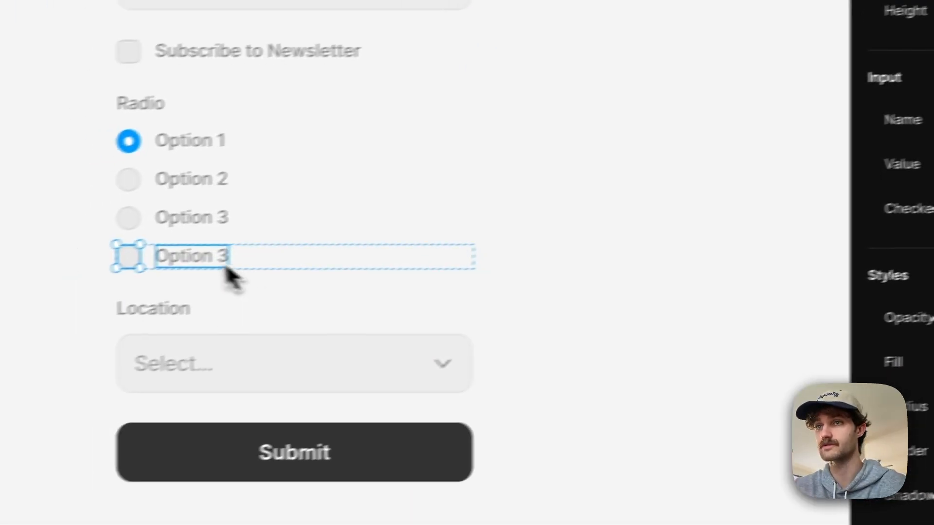
Step: Change the text content of the duplicated radio row's label to Option 4
{"action": "left_click", "coordinate": [224, 264]}
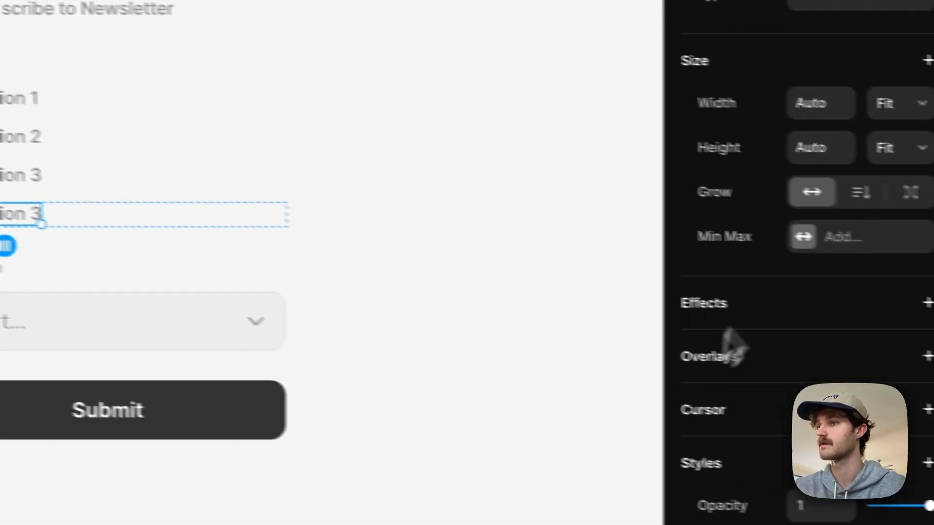
{"action": "scroll", "coordinate": [695, 340], "scroll_direction": "down", "scroll_amount": 5}
{"action": "scroll", "coordinate": [711, 390], "scroll_direction": "down", "scroll_amount": 3}
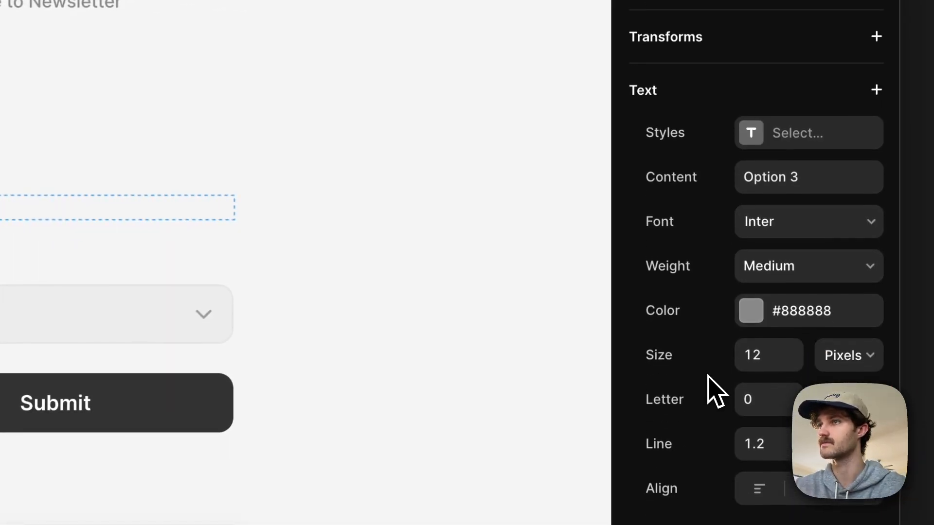
{"action": "left_click", "coordinate": [830, 154]}
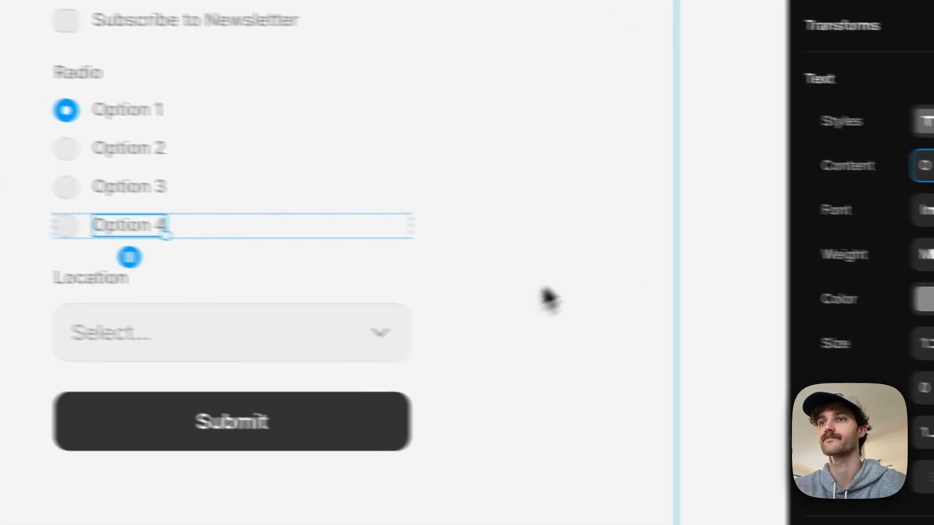
Step: Add several blank options to the Location select field and remove all but one of them
{"action": "left_click", "coordinate": [106, 332]}
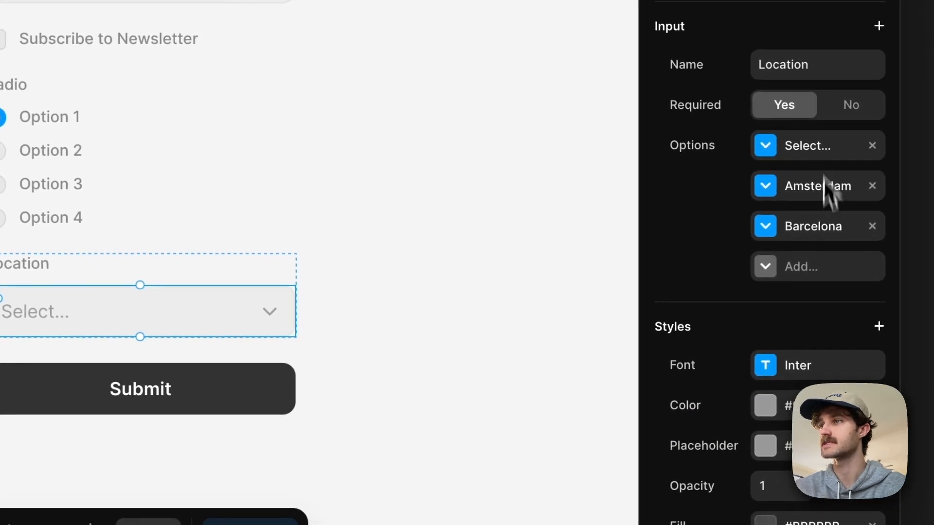
{"action": "left_click", "coordinate": [804, 272]}
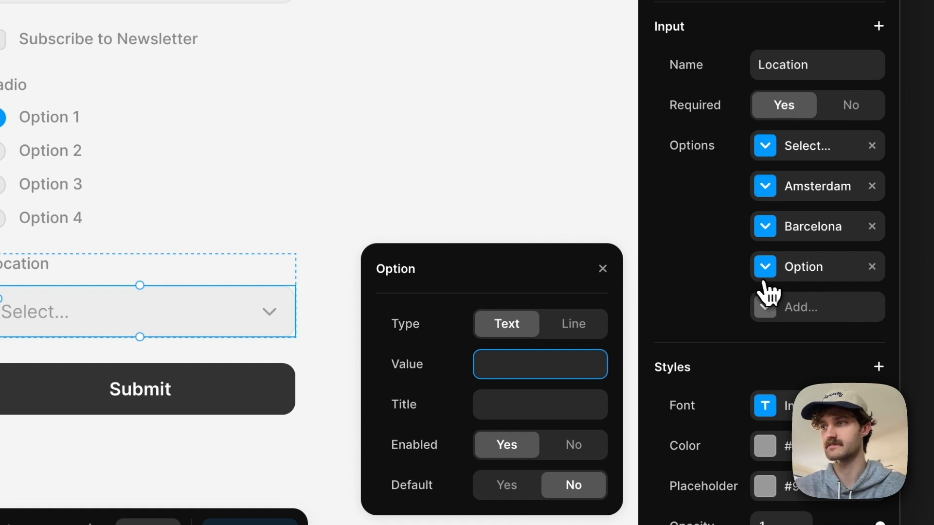
{"action": "left_click", "coordinate": [798, 308]}
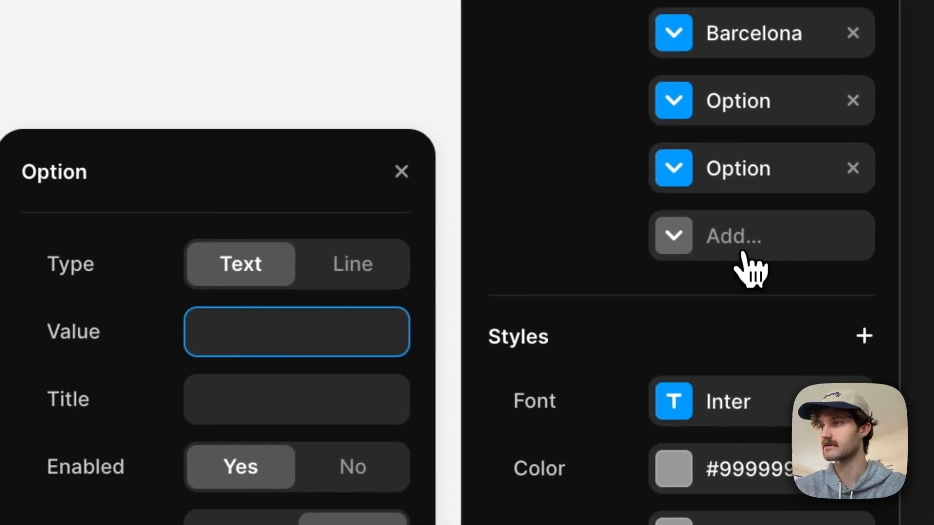
{"action": "left_click", "coordinate": [743, 252]}
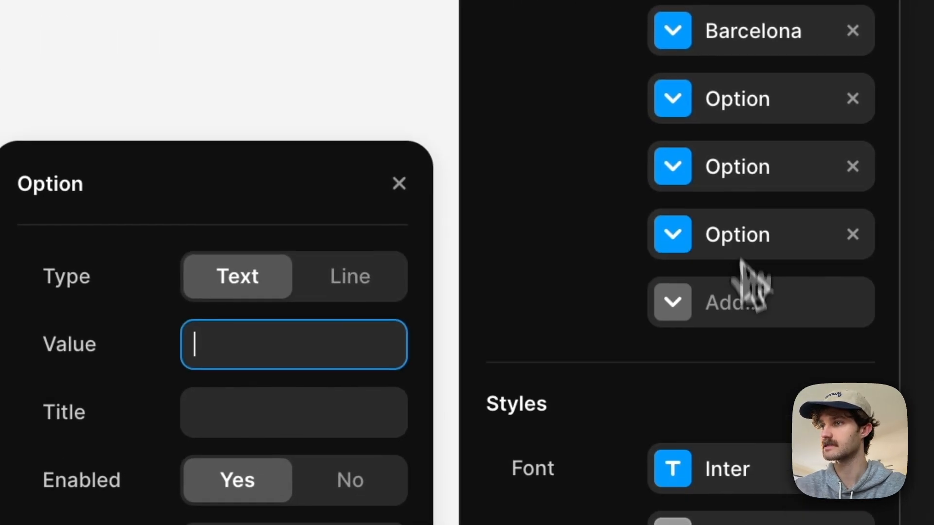
{"action": "left_click", "coordinate": [742, 301]}
{"action": "left_click", "coordinate": [852, 303]}
{"action": "left_click", "coordinate": [854, 239]}
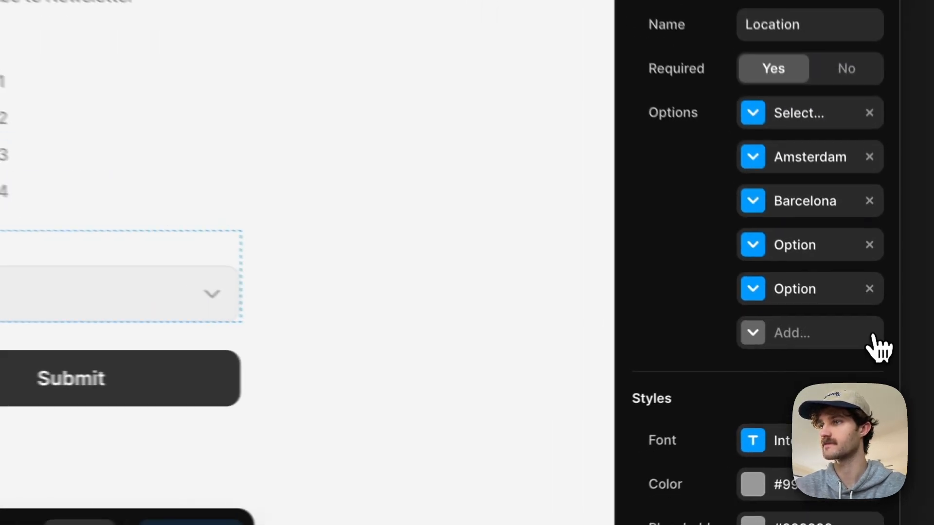
{"action": "left_click", "coordinate": [855, 170]}
Step: Set the new Location option's type to Line and reorder it between Amsterdam and Barcelona
{"action": "left_click", "coordinate": [770, 115]}
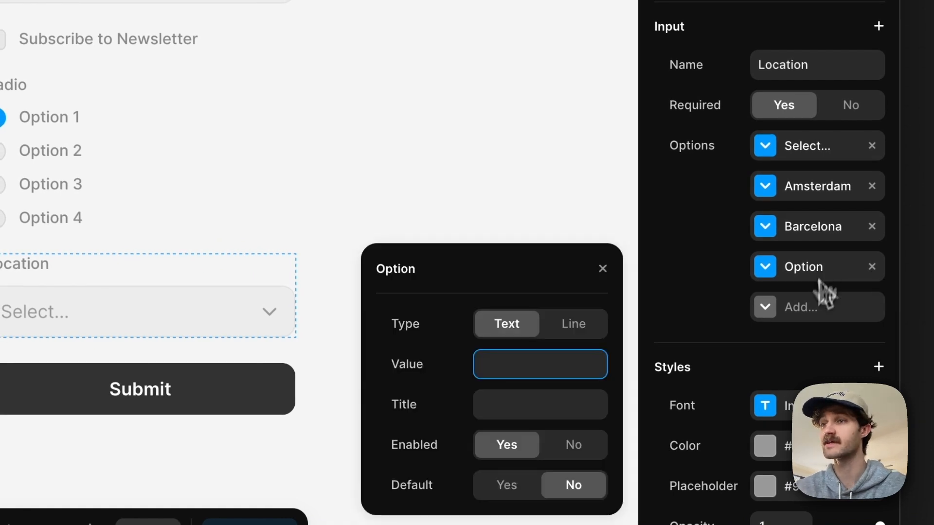
{"action": "left_click", "coordinate": [579, 325]}
{"action": "left_click", "coordinate": [603, 267]}
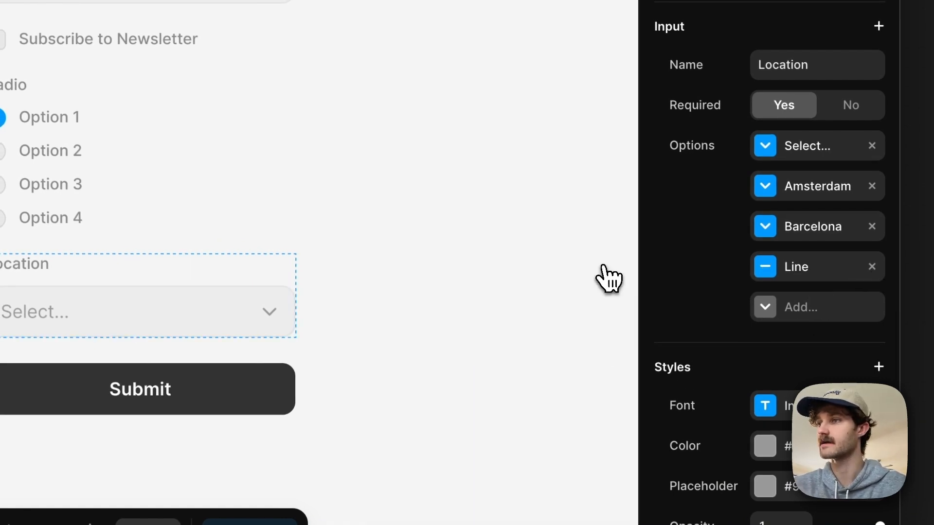
{"action": "left_click_drag", "start_coordinate": [798, 270], "coordinate": [794, 217]}
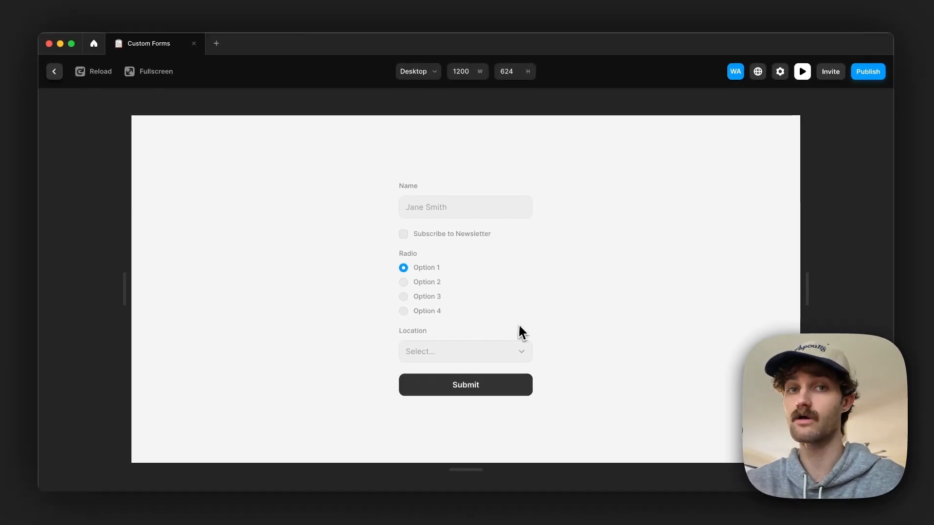
Step: Check the Location dropdown's options in the form preview and return to the editor
{"action": "left_click", "coordinate": [520, 347]}
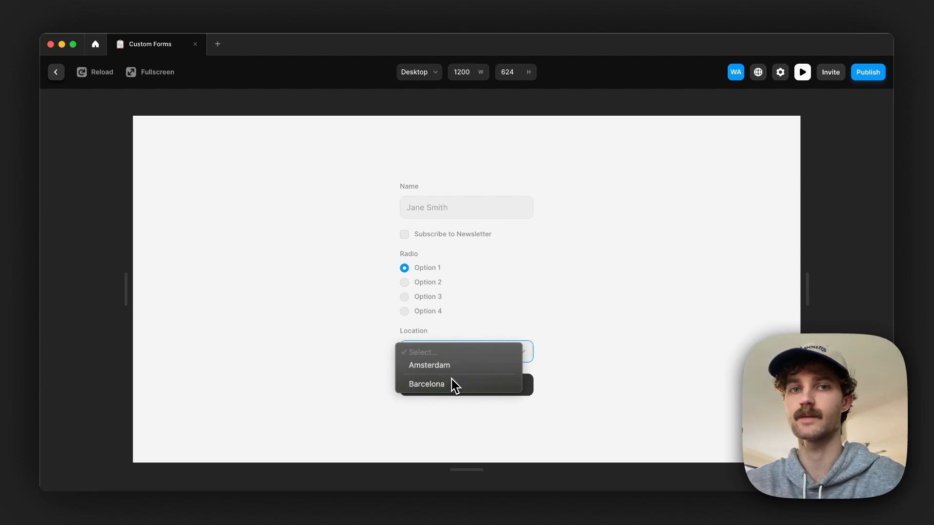
{"action": "left_click", "coordinate": [451, 331]}
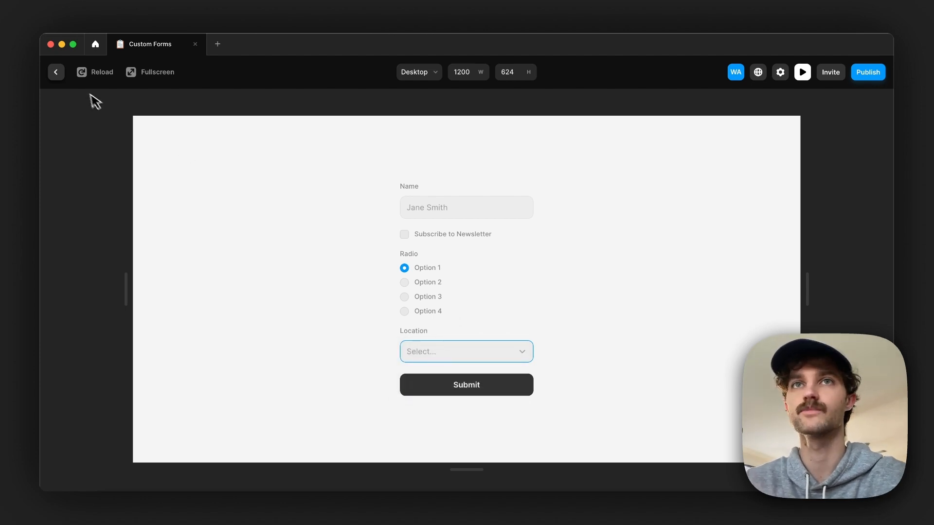
{"action": "left_click", "coordinate": [56, 73]}
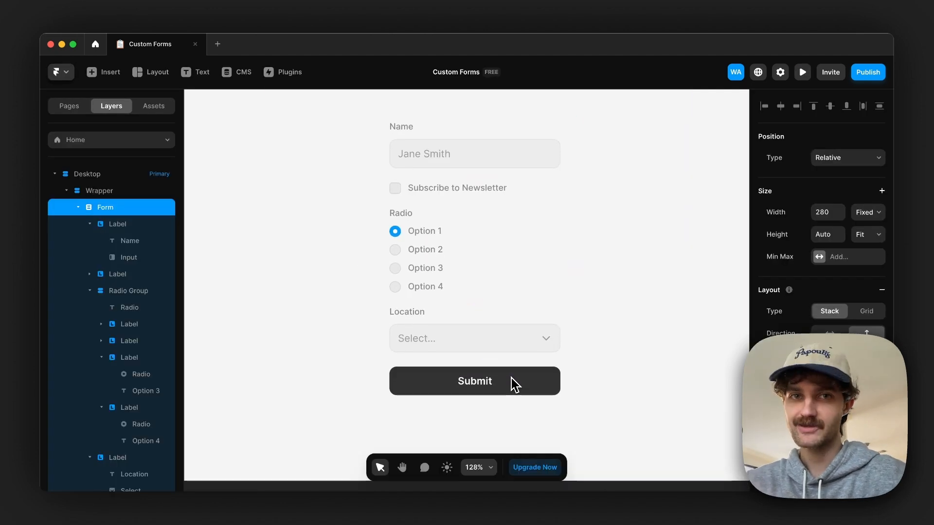
Step: Examine the Submit button's form state settings, the additional states on offer, and its component variants
{"action": "left_click", "coordinate": [512, 379]}
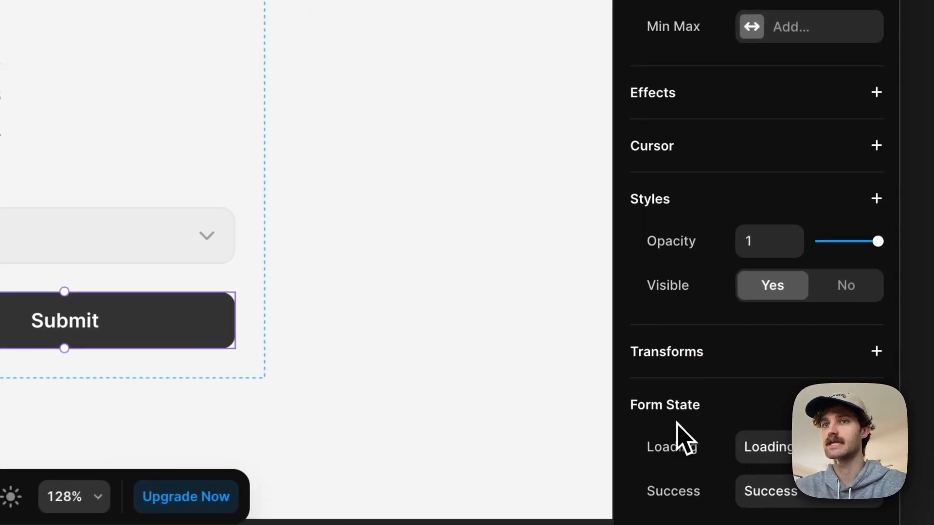
{"action": "scroll", "coordinate": [686, 440], "scroll_direction": "down", "scroll_amount": 6}
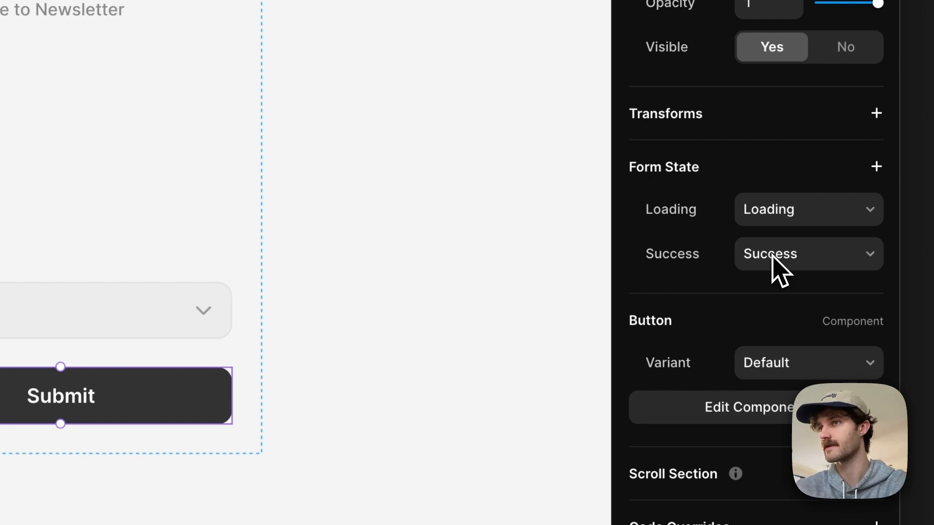
{"action": "left_click", "coordinate": [792, 165]}
{"action": "left_click", "coordinate": [792, 166]}
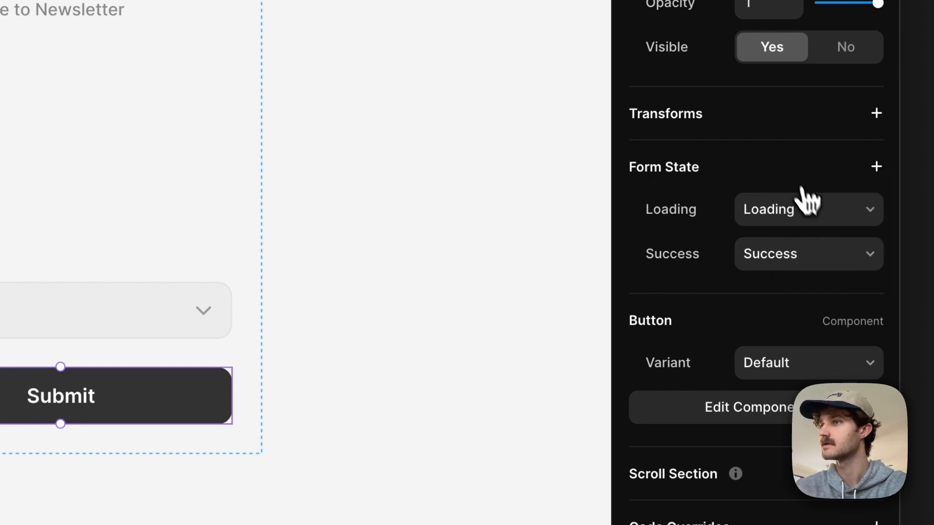
{"action": "left_click", "coordinate": [804, 174]}
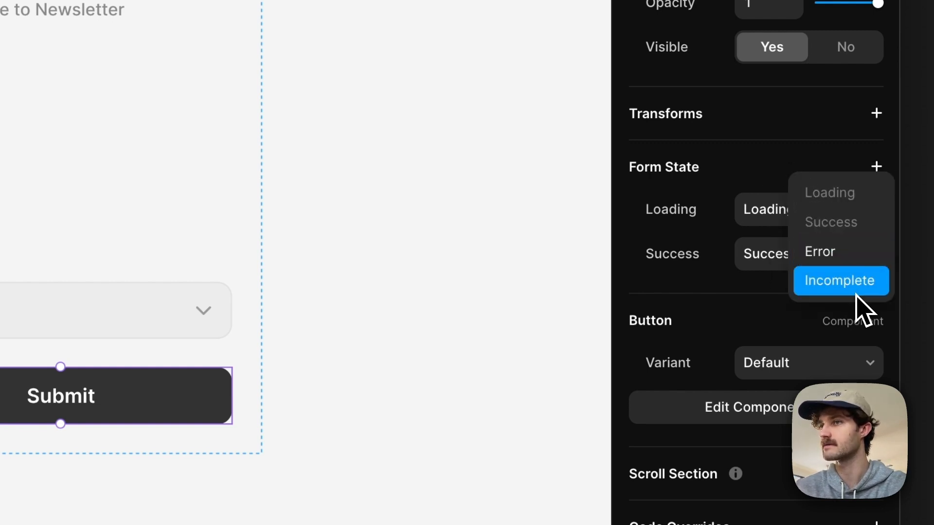
{"action": "left_click", "coordinate": [633, 249]}
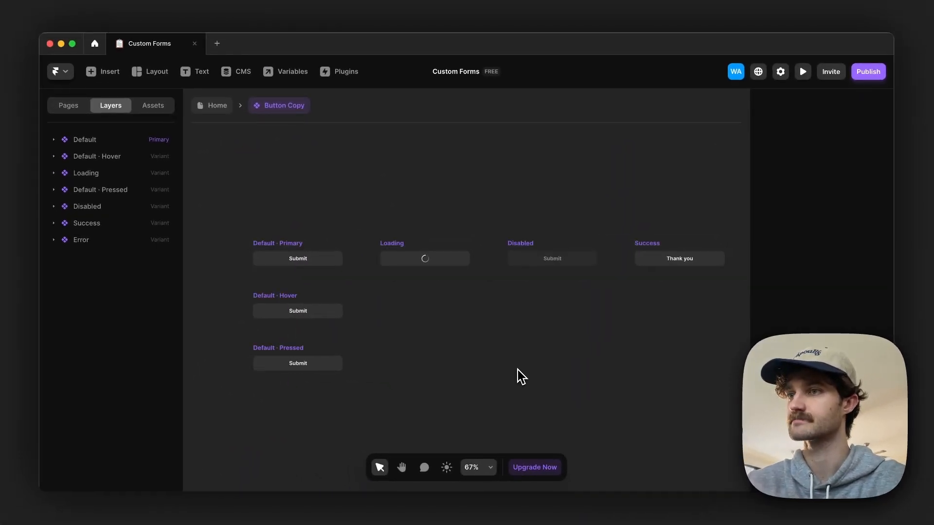
{"action": "scroll", "coordinate": [518, 370], "scroll_direction": "down", "scroll_amount": 3}
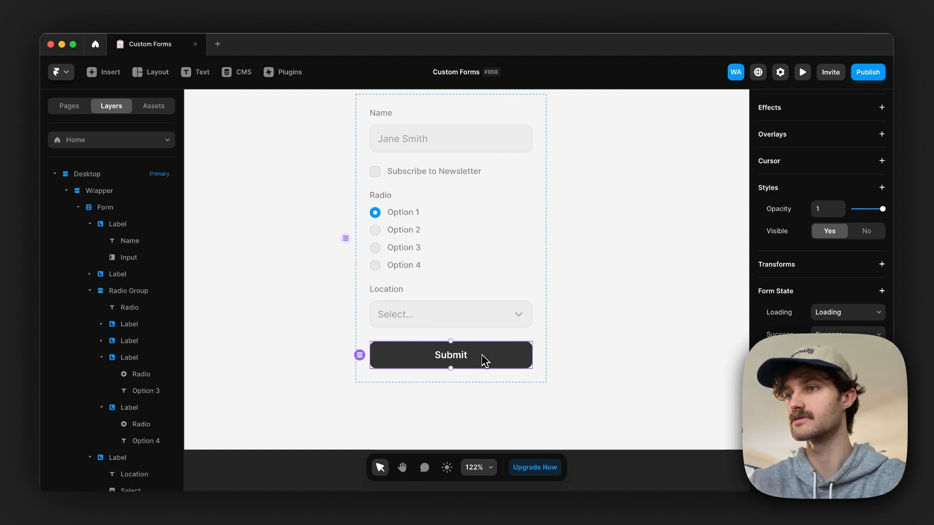
Step: Duplicate the Submit button and set the copy as the form's submit button
{"action": "key", "text": "super+d"}
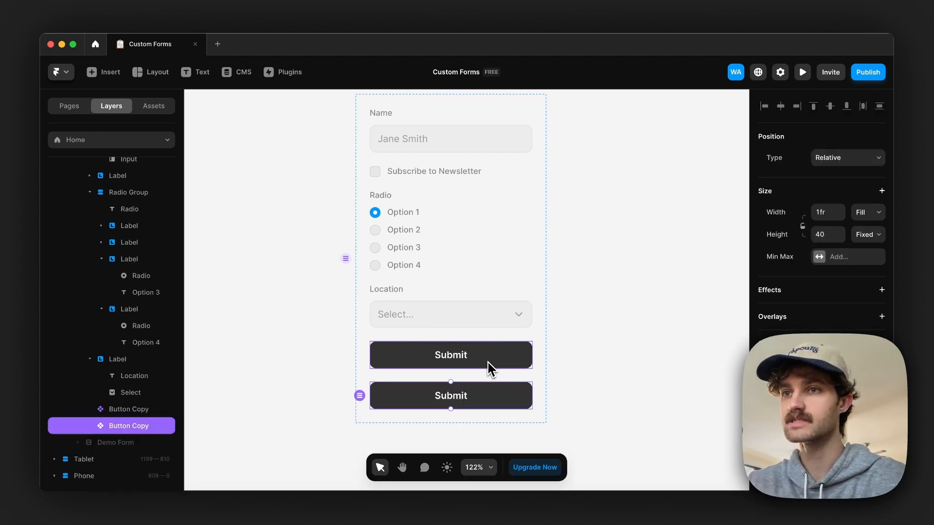
{"action": "scroll", "coordinate": [817, 389], "scroll_direction": "down", "scroll_amount": 3}
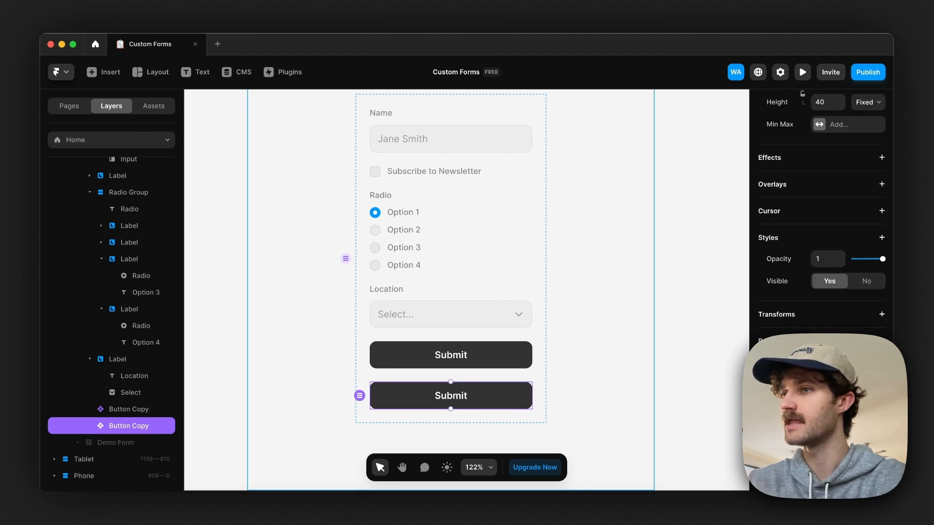
{"action": "right_click", "coordinate": [468, 387]}
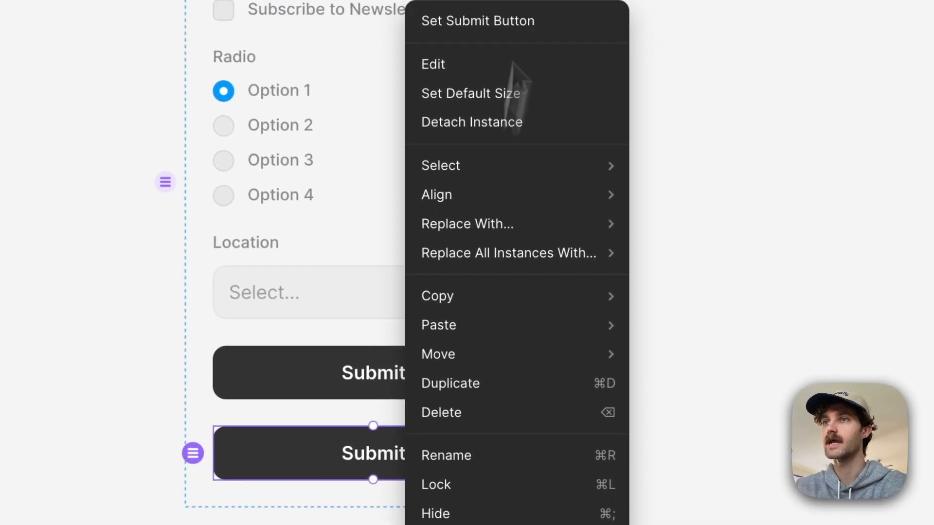
{"action": "left_click", "coordinate": [516, 180]}
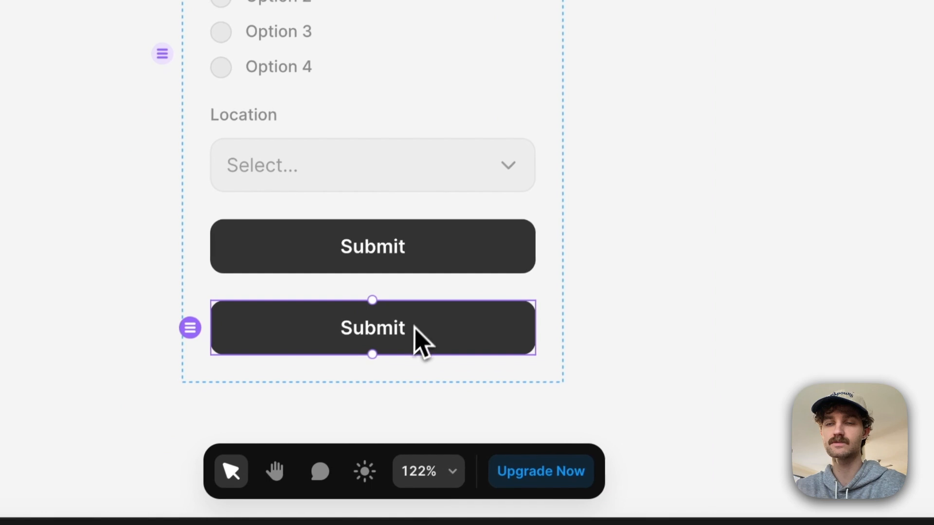
Step: Delete the extra Submit button from the form and select the whole form
{"action": "left_click", "coordinate": [395, 253]}
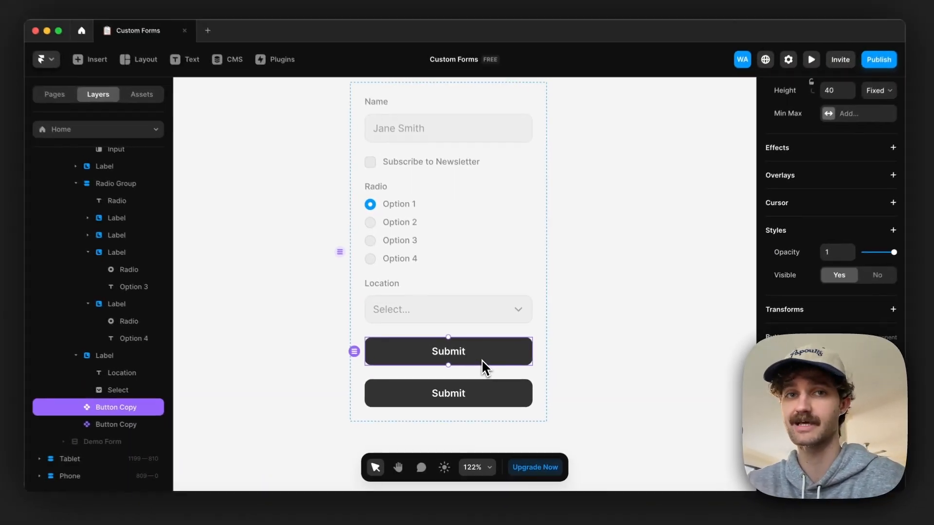
{"action": "key", "text": "Delete"}
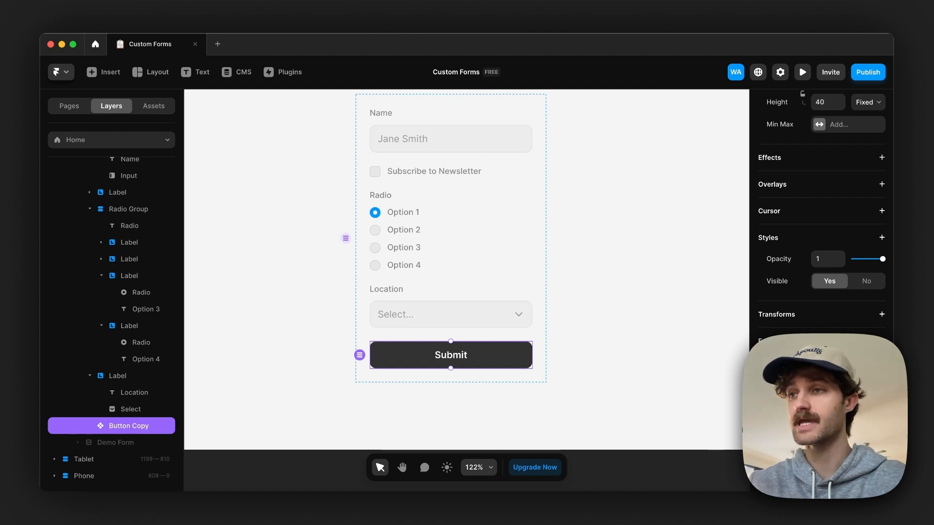
{"action": "left_click", "coordinate": [539, 300]}
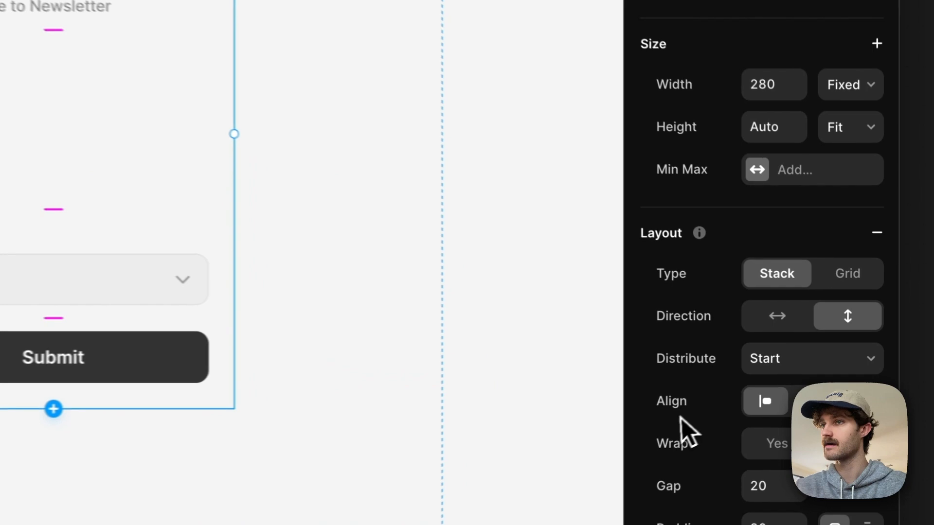
Step: Try adding a fixed overlay to the form and open its choices for when the overlay shows
{"action": "scroll", "coordinate": [783, 392], "scroll_direction": "down", "scroll_amount": 6}
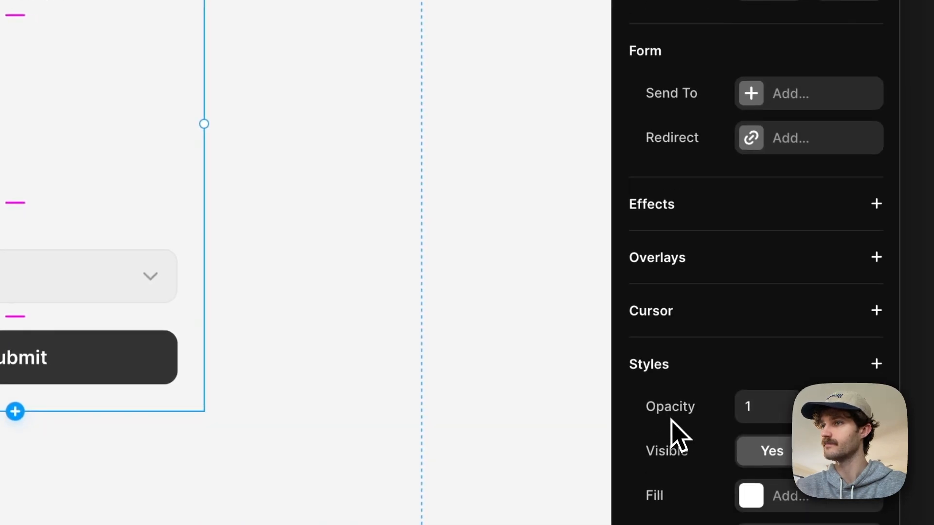
{"action": "scroll", "coordinate": [691, 418], "scroll_direction": "down", "scroll_amount": 1}
{"action": "left_click", "coordinate": [708, 208]}
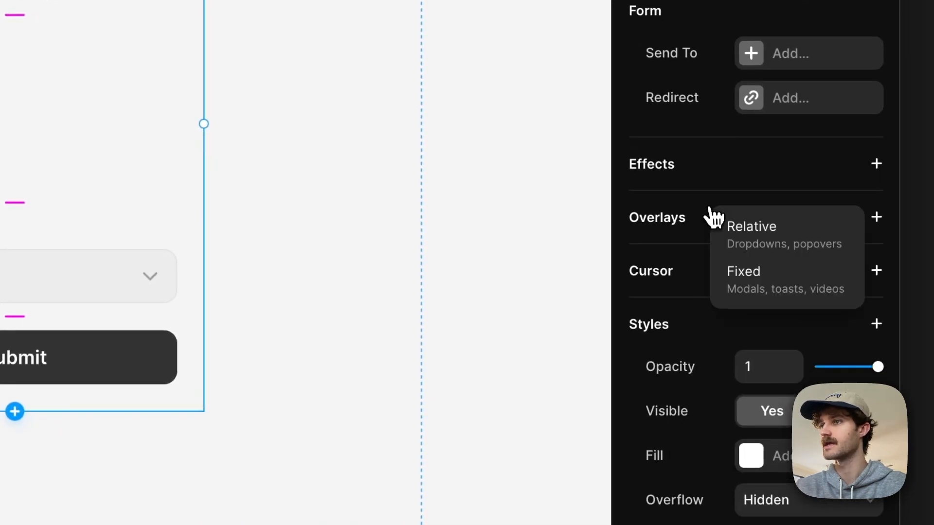
{"action": "left_click", "coordinate": [775, 280]}
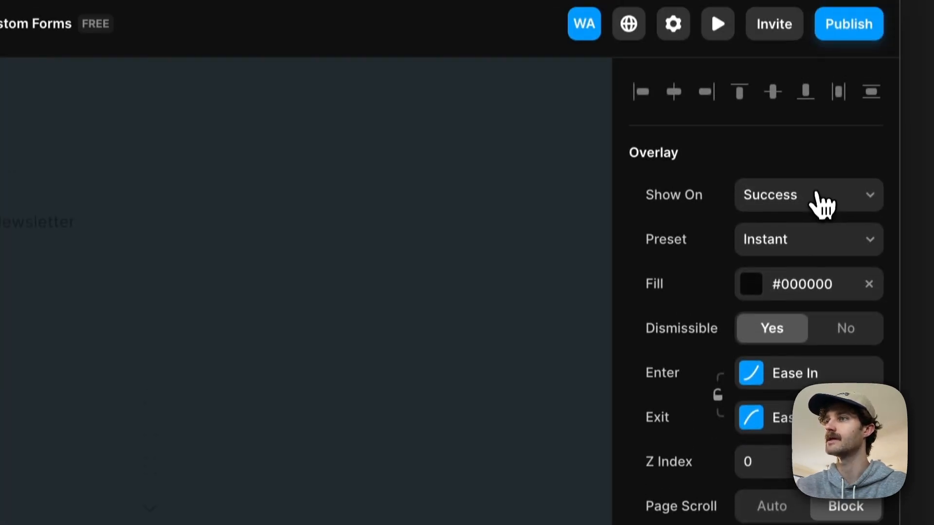
{"action": "left_click", "coordinate": [818, 197]}
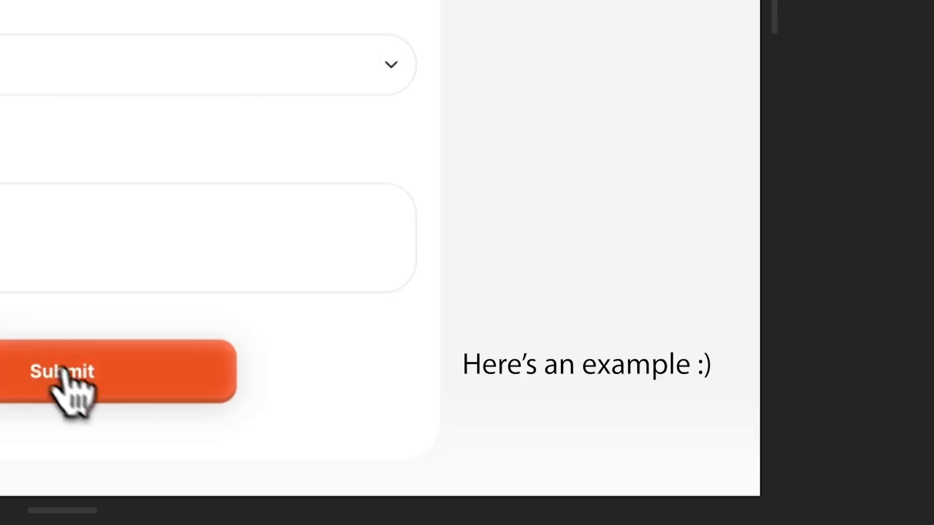
{"action": "left_click", "coordinate": [709, 444]}
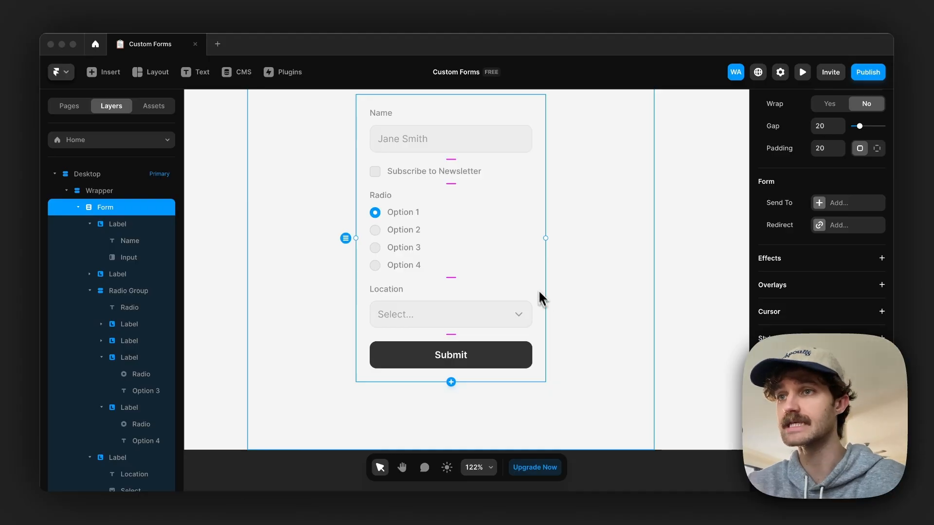
{"action": "scroll", "coordinate": [538, 289], "scroll_direction": "up", "scroll_amount": 1}
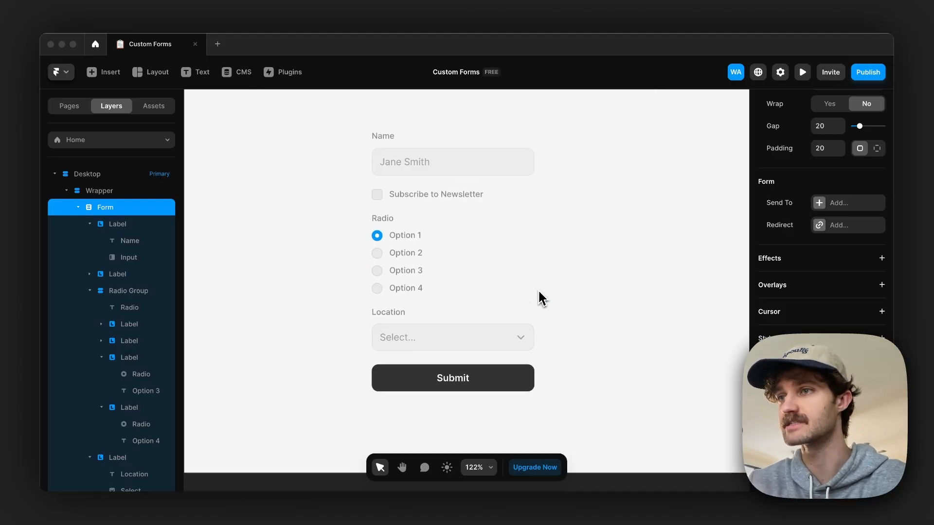
Step: Set the form's success redirect to the Home page
{"action": "left_click", "coordinate": [539, 289]}
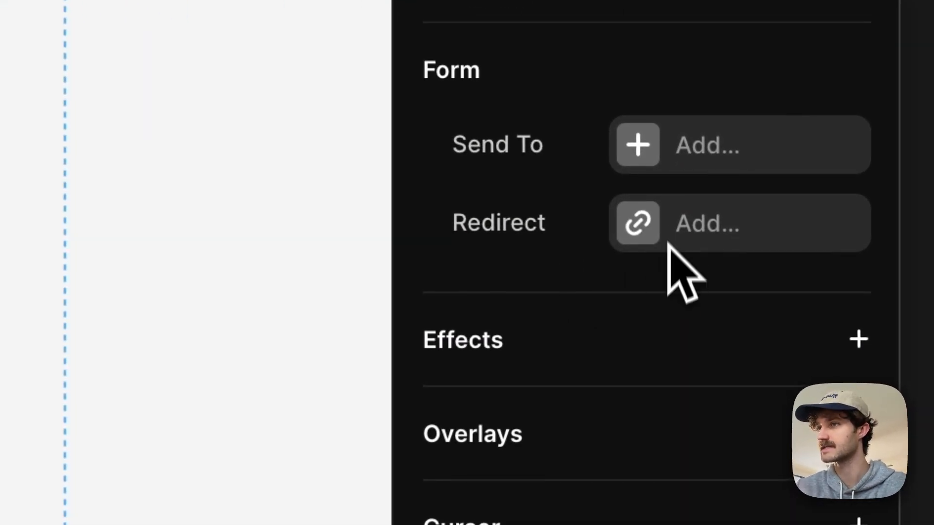
{"action": "left_click", "coordinate": [710, 242]}
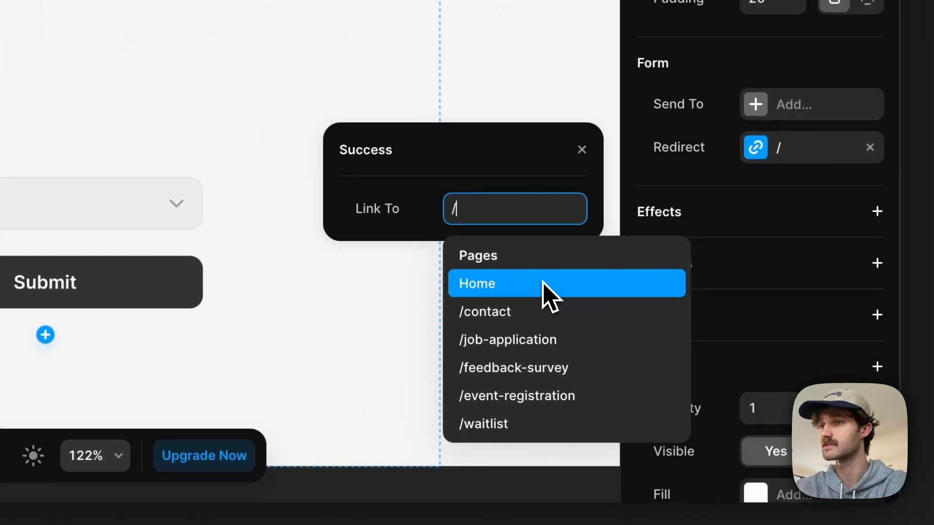
{"action": "left_click", "coordinate": [543, 284]}
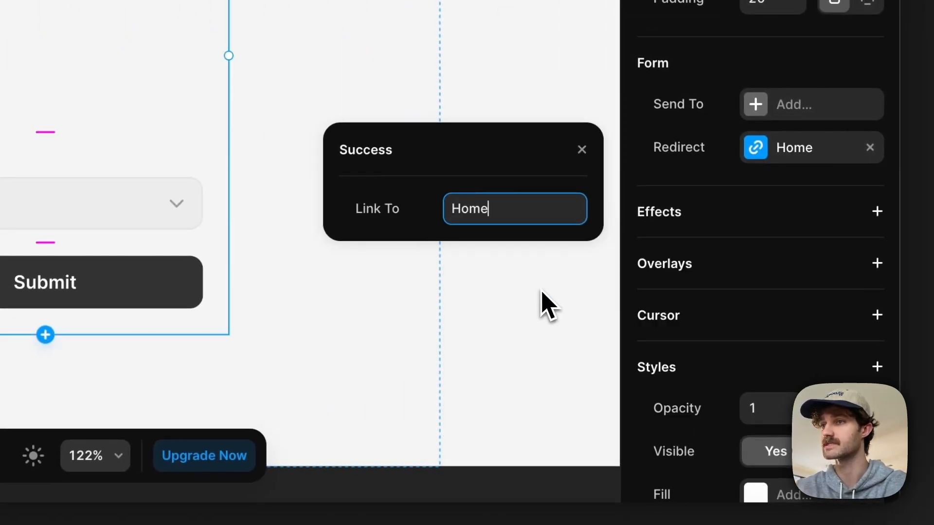
{"action": "left_click", "coordinate": [582, 149]}
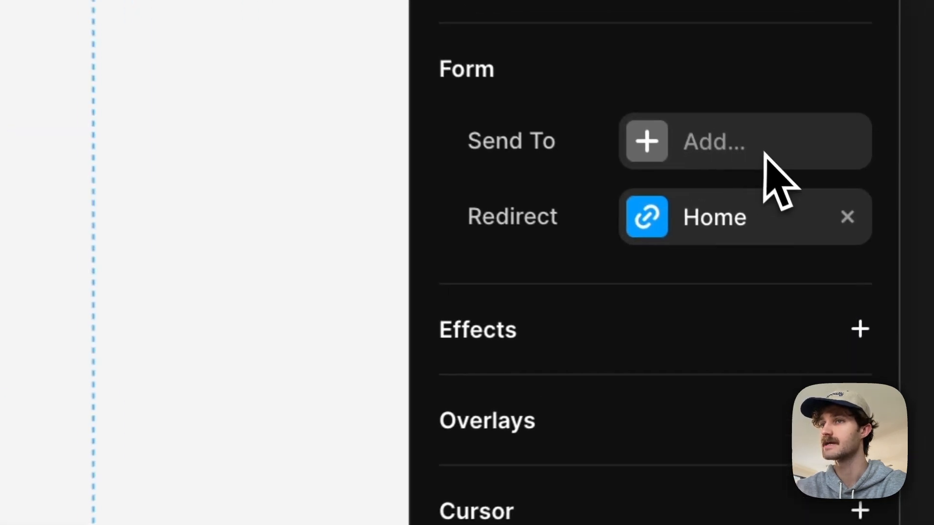
Step: Add Email as the form's submission destination and examine its recipient setting
{"action": "left_click", "coordinate": [739, 132]}
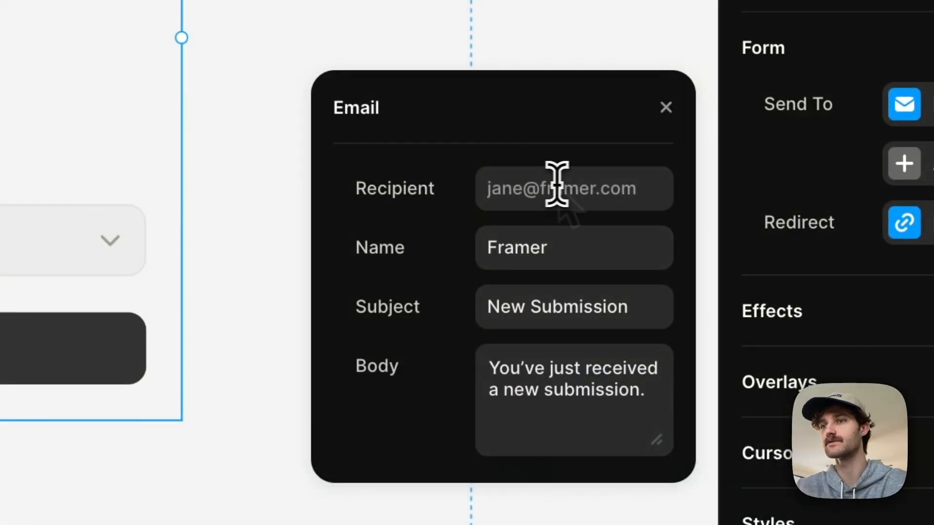
{"action": "left_click", "coordinate": [557, 185]}
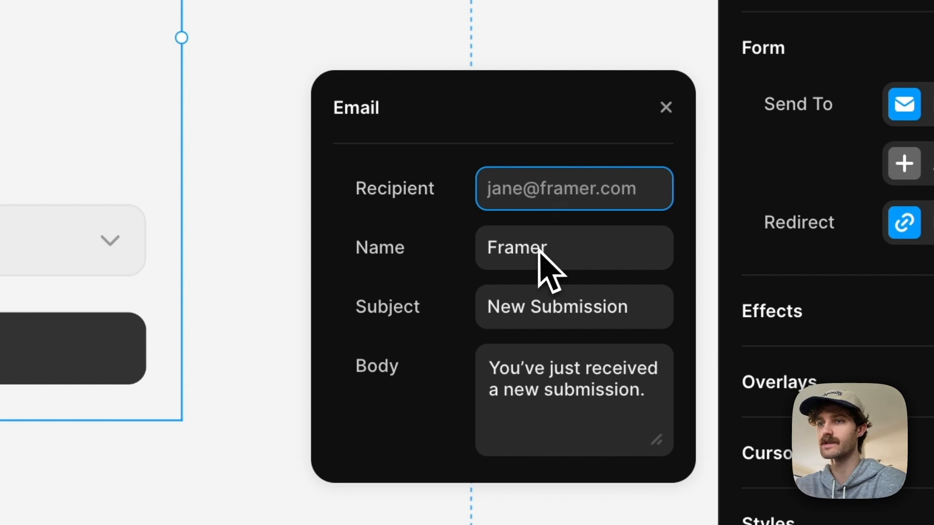
{"action": "left_click", "coordinate": [400, 183]}
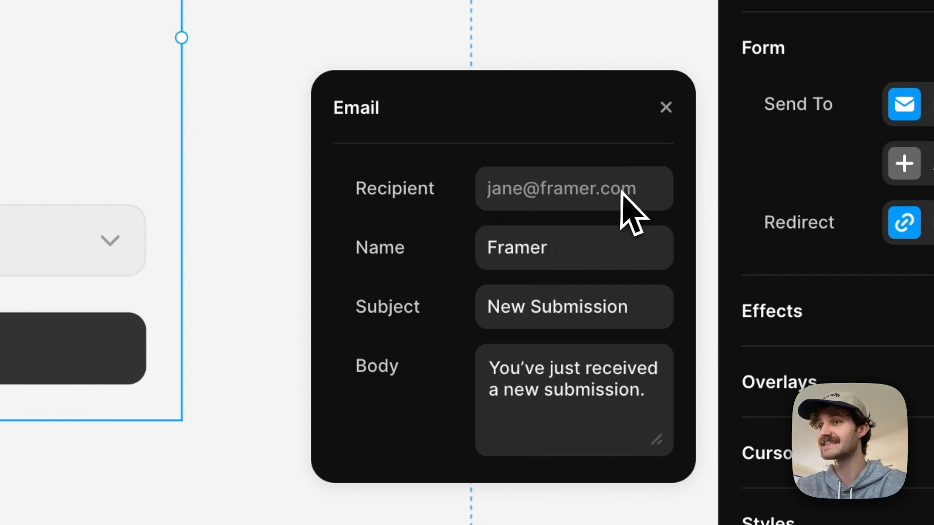
{"action": "left_click", "coordinate": [589, 185]}
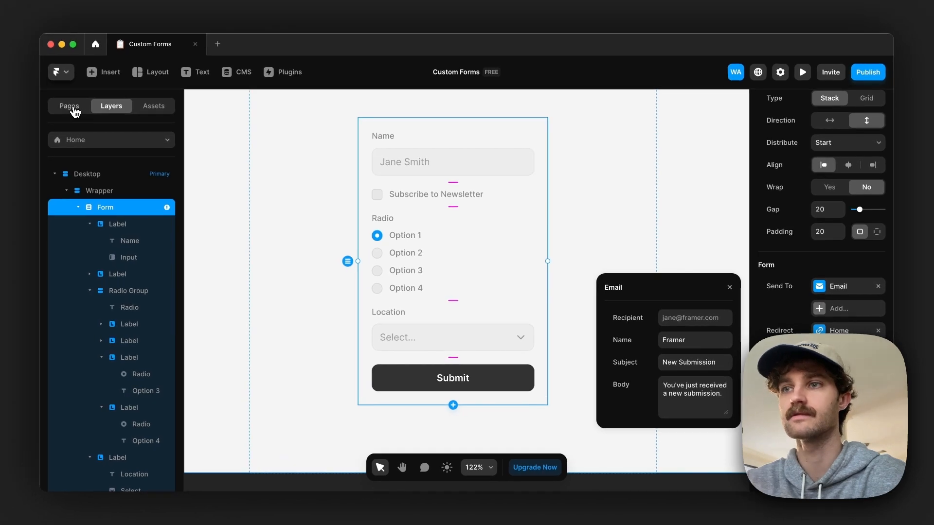
Step: Open the /job-application page and look over its application form
{"action": "left_click", "coordinate": [69, 106]}
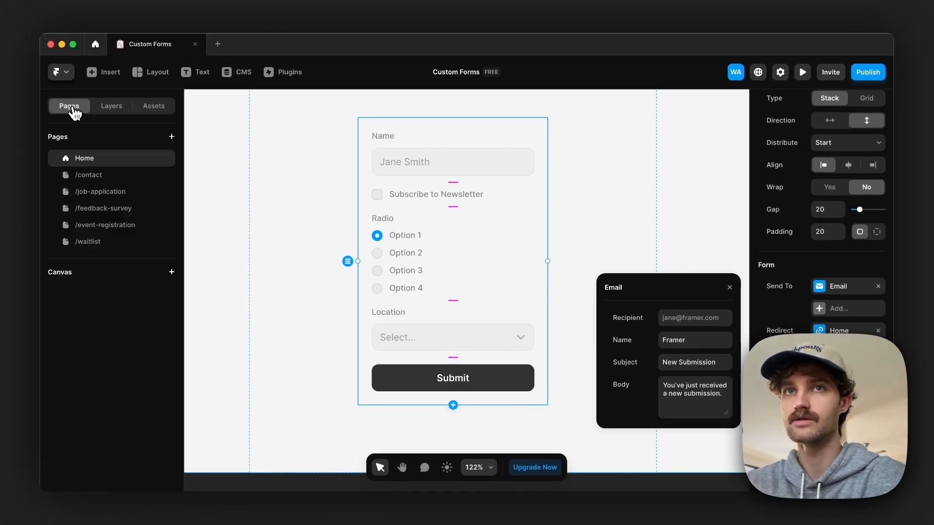
{"action": "left_click", "coordinate": [116, 194]}
{"action": "scroll", "coordinate": [347, 318], "scroll_direction": "down", "scroll_amount": 3}
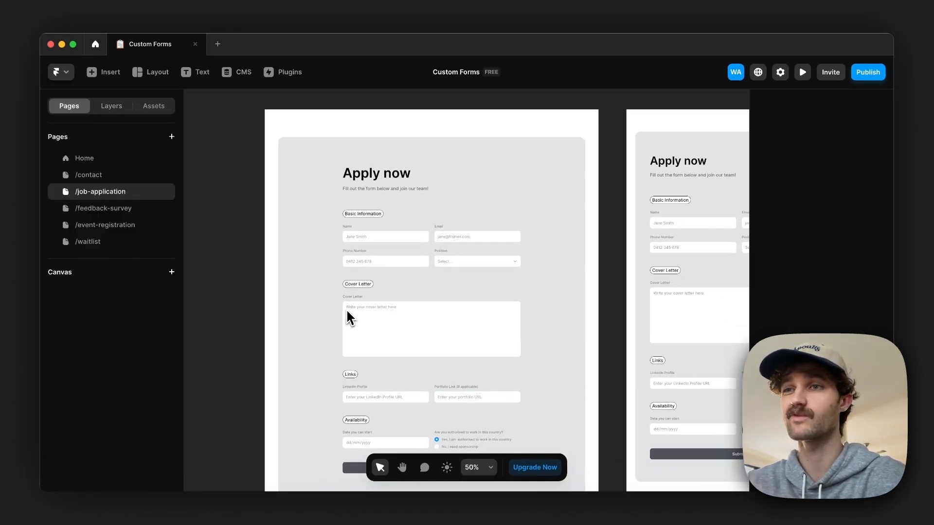
{"action": "scroll", "coordinate": [346, 317], "scroll_direction": "down", "scroll_amount": 1}
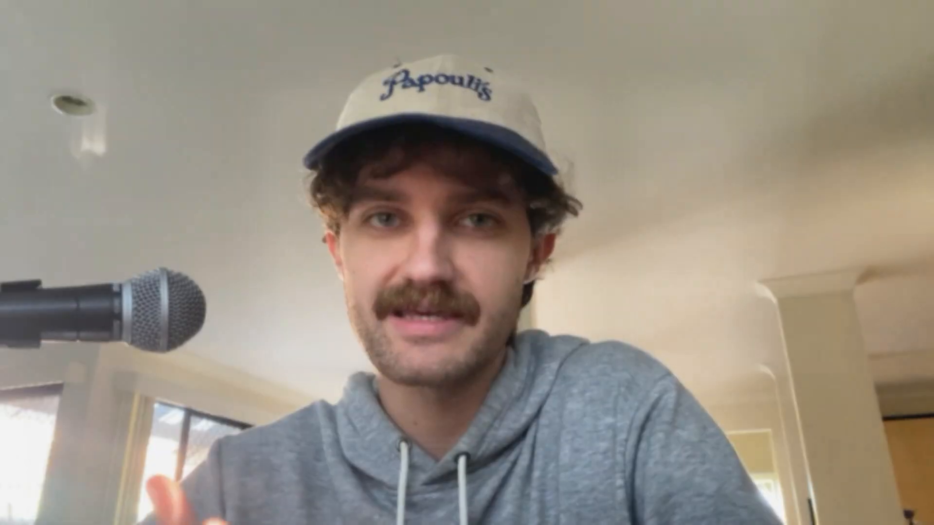